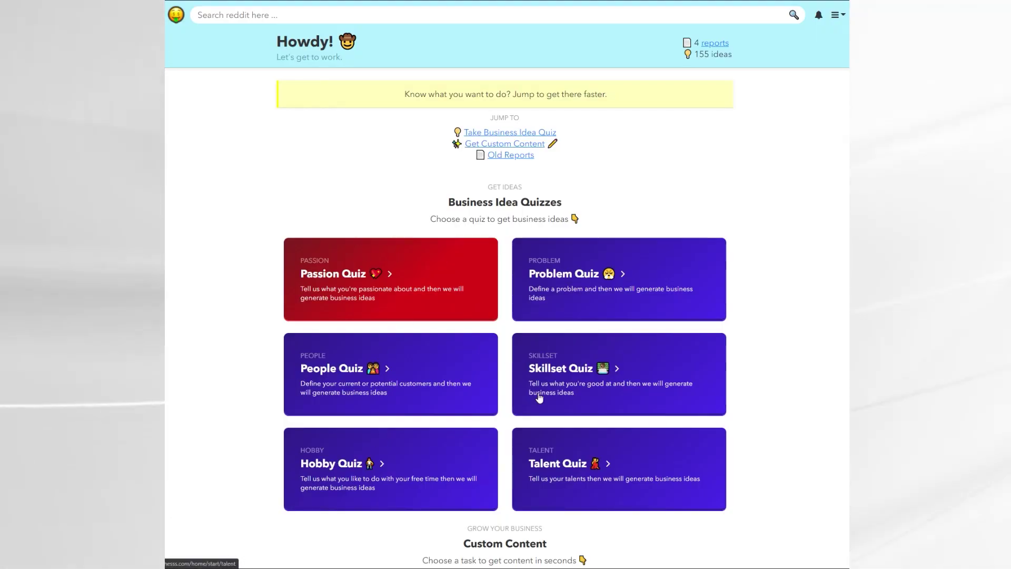
# Step: Scroll down to the Custom Content cards and bring up the YouTube Tool form
pyautogui.scroll(-9, 539, 398)
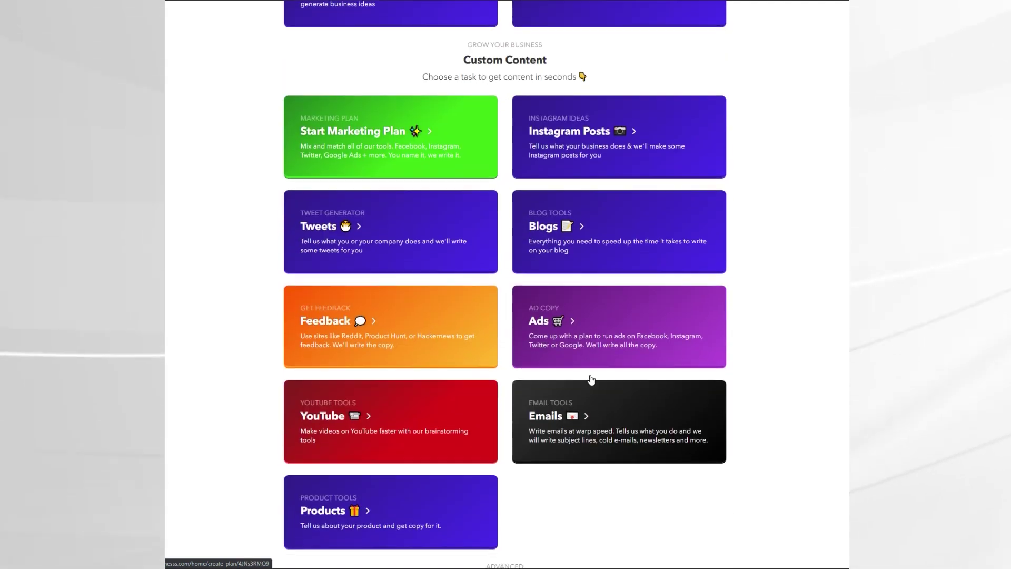
pyautogui.scroll(-2, 591, 379)
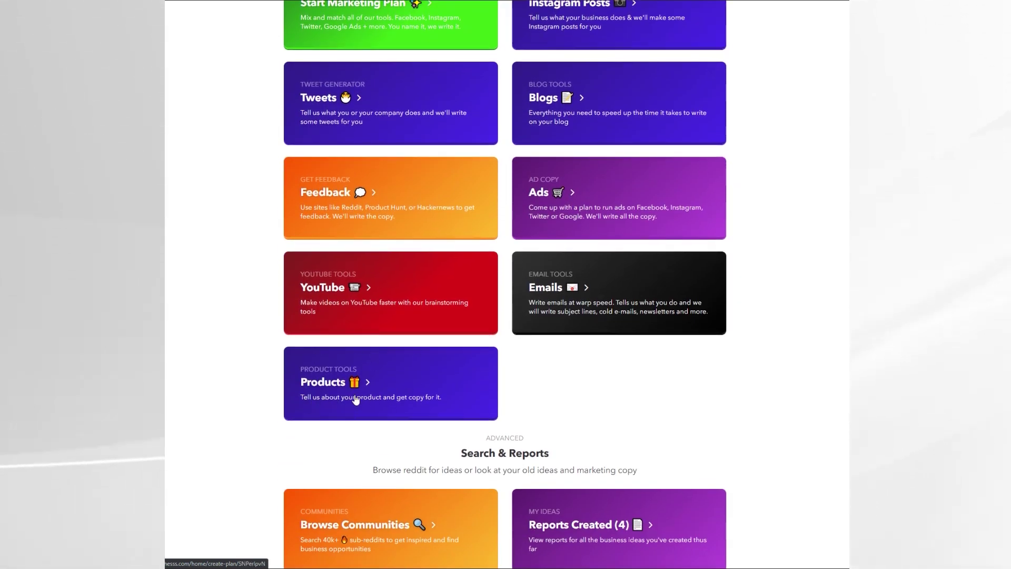
pyautogui.scroll(-3, 598, 455)
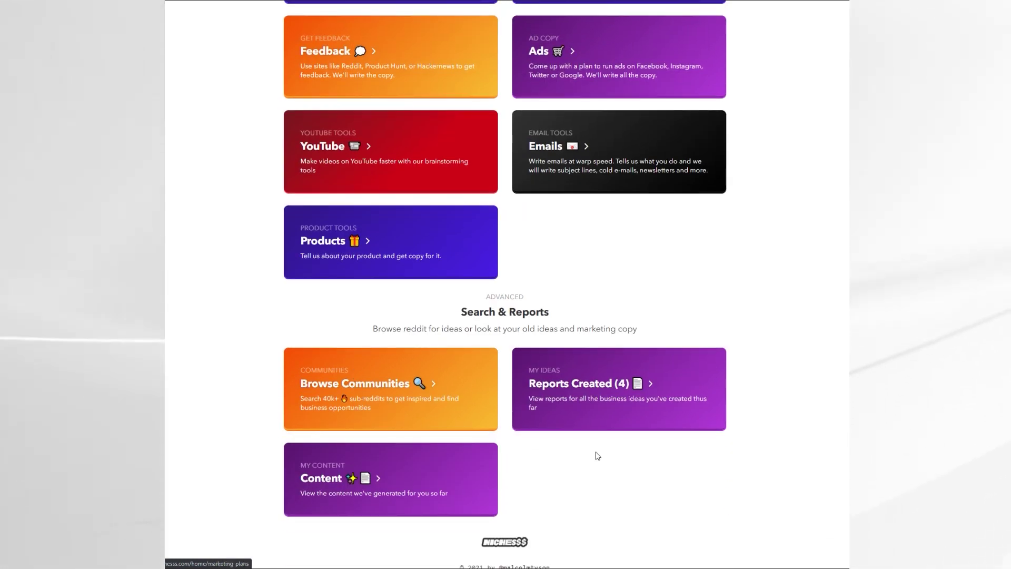
pyautogui.scroll(-1, 558, 451)
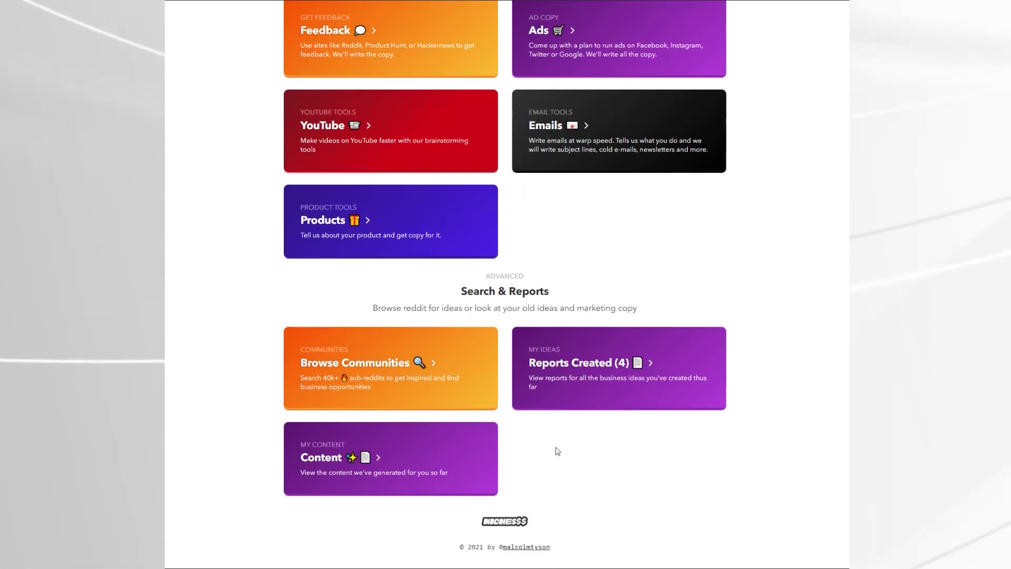
pyautogui.scroll(4, 557, 449)
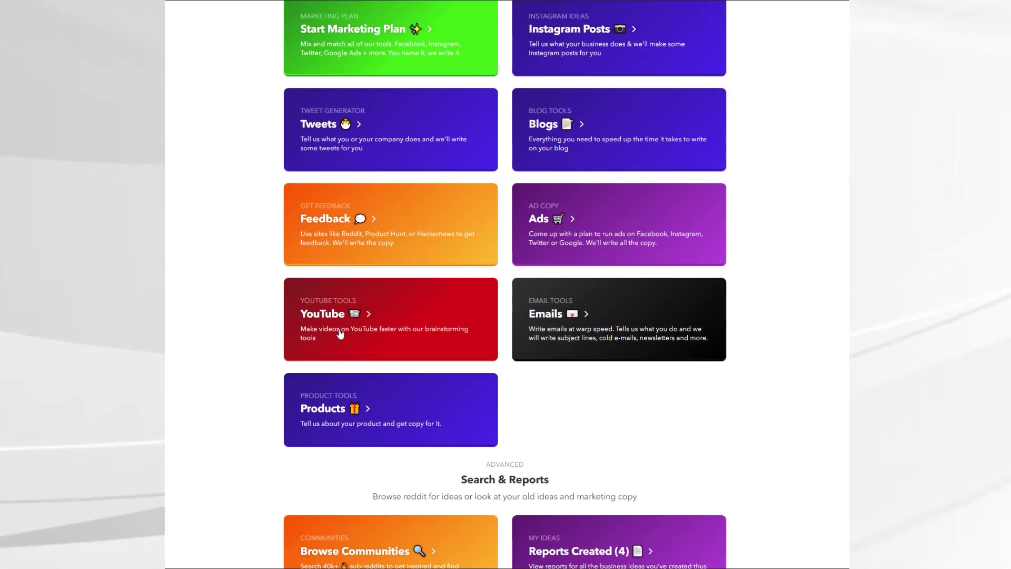
pyautogui.click(330, 310)
# Step: Choose four copy types: Keywords to Video Title, Opening Line, Random Video Ideas and Video Outline
pyautogui.click(486, 138)
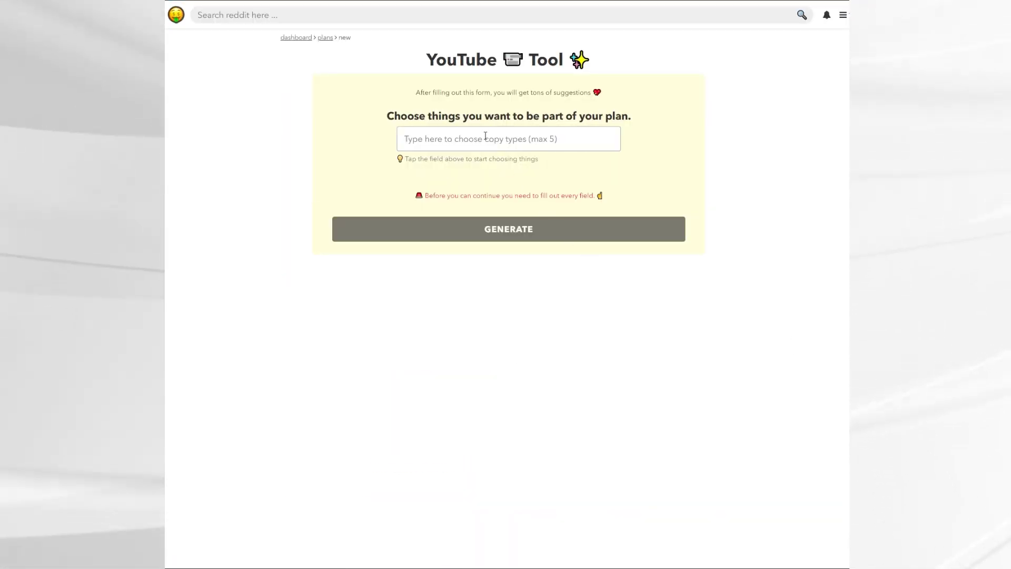
pyautogui.click(443, 164)
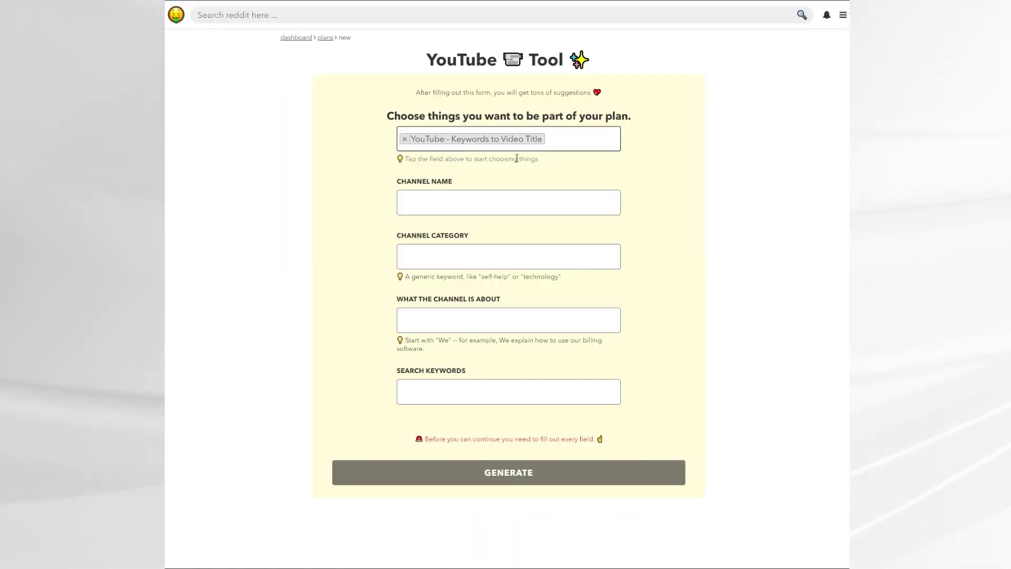
pyautogui.click(568, 144)
pyautogui.click(529, 198)
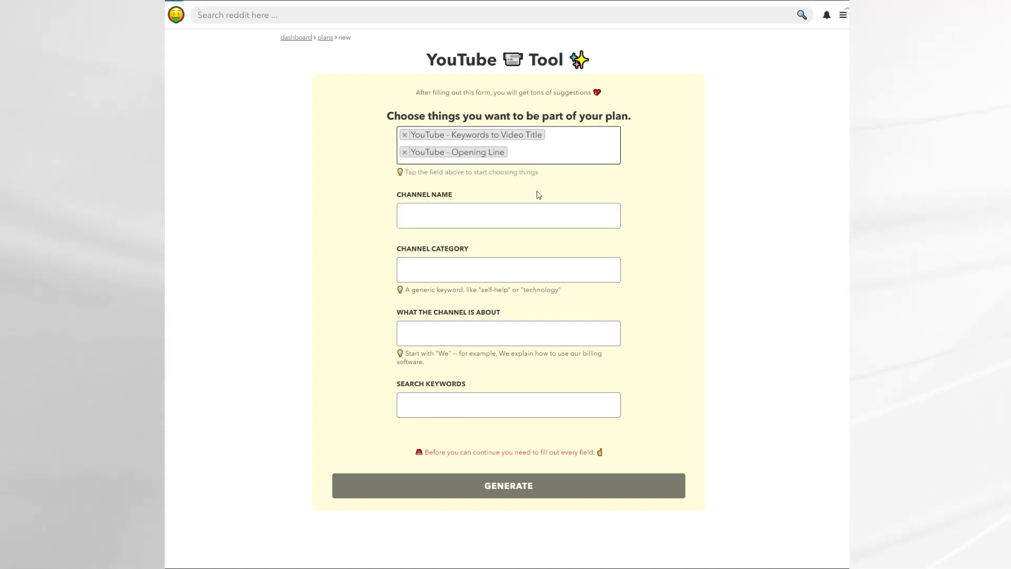
pyautogui.click(580, 153)
pyautogui.click(527, 237)
pyautogui.click(569, 165)
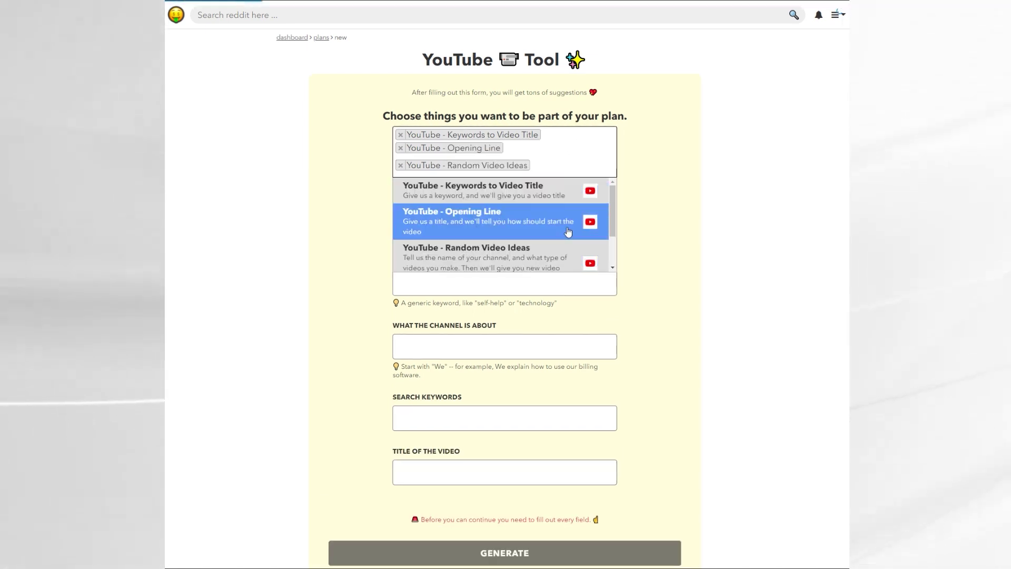
pyautogui.scroll(-2, 568, 229)
pyautogui.click(550, 259)
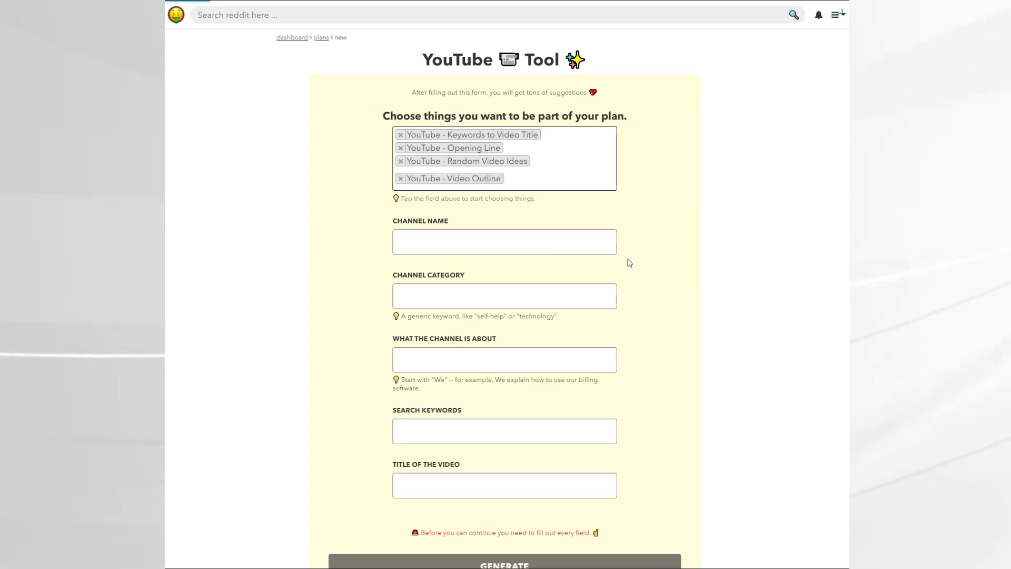
# Step: Enter the channel name, category technology, about text and title 'AI helped write this video script - nichesss review', then generate
pyautogui.click(420, 239)
pyautogui.write('Mark J Draper')
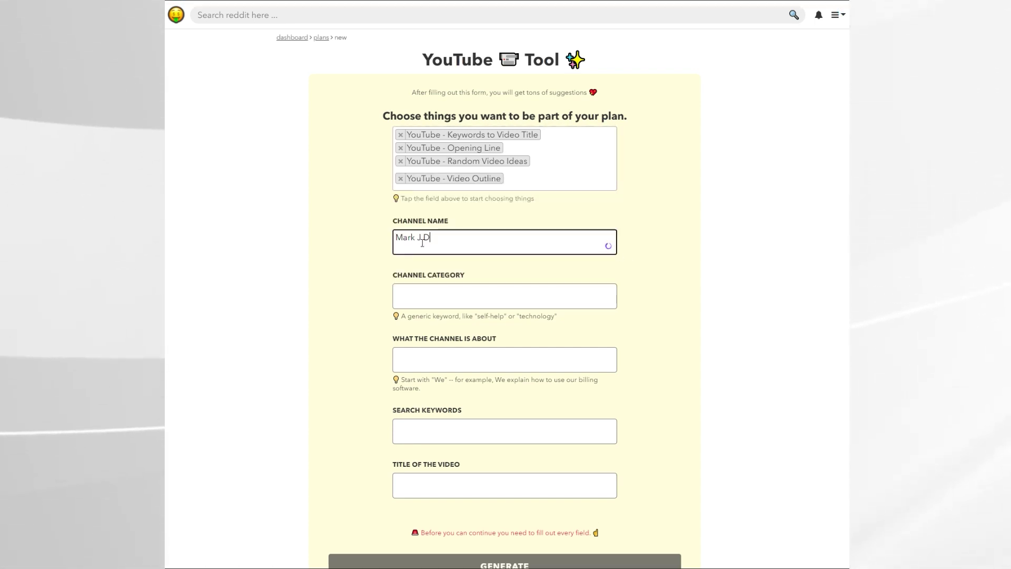
pyautogui.press('Tab')
pyautogui.write('technology')
pyautogui.press('Tab')
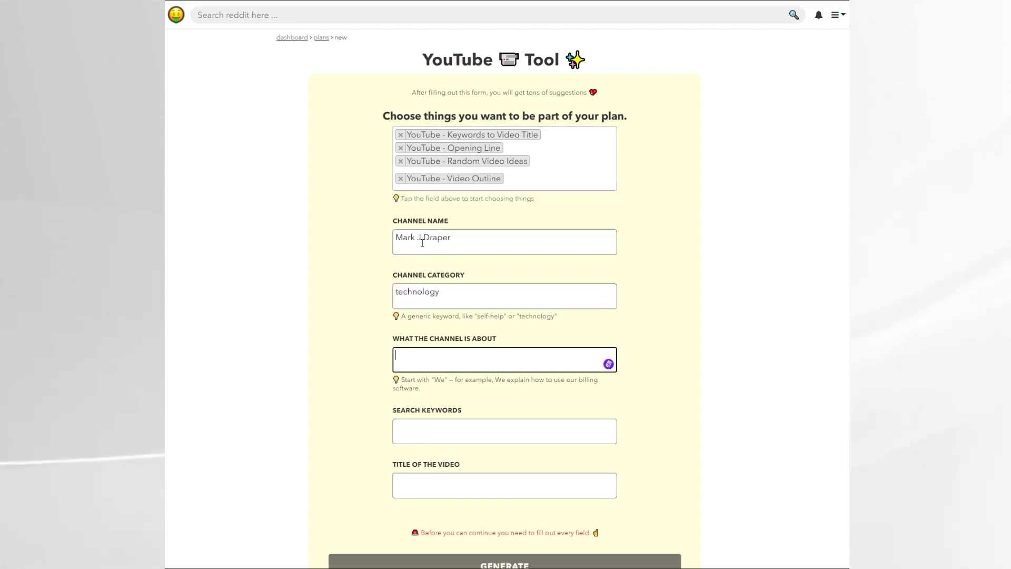
pyautogui.write('We showcase interesting')
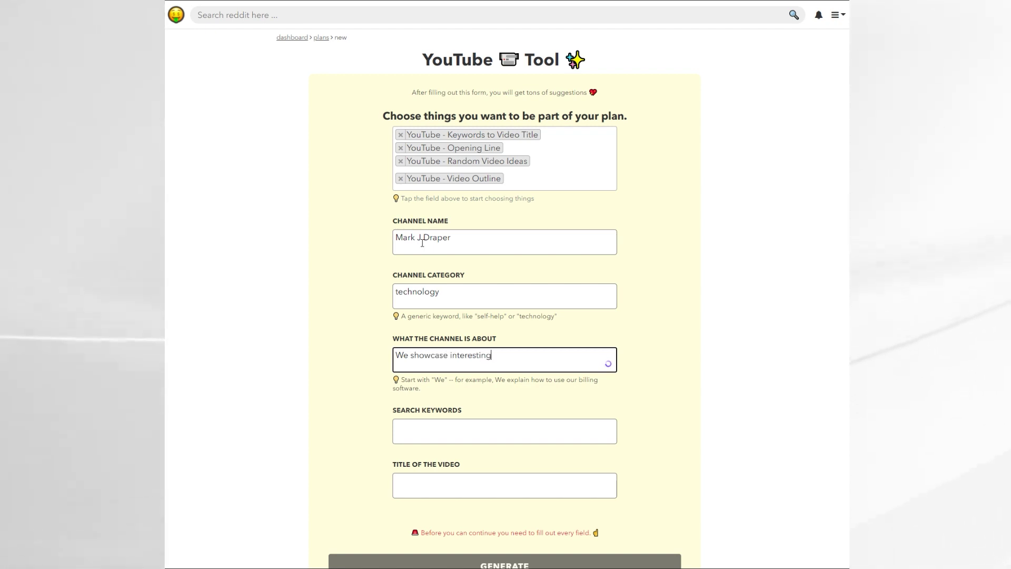
pyautogui.write(' technology and websites')
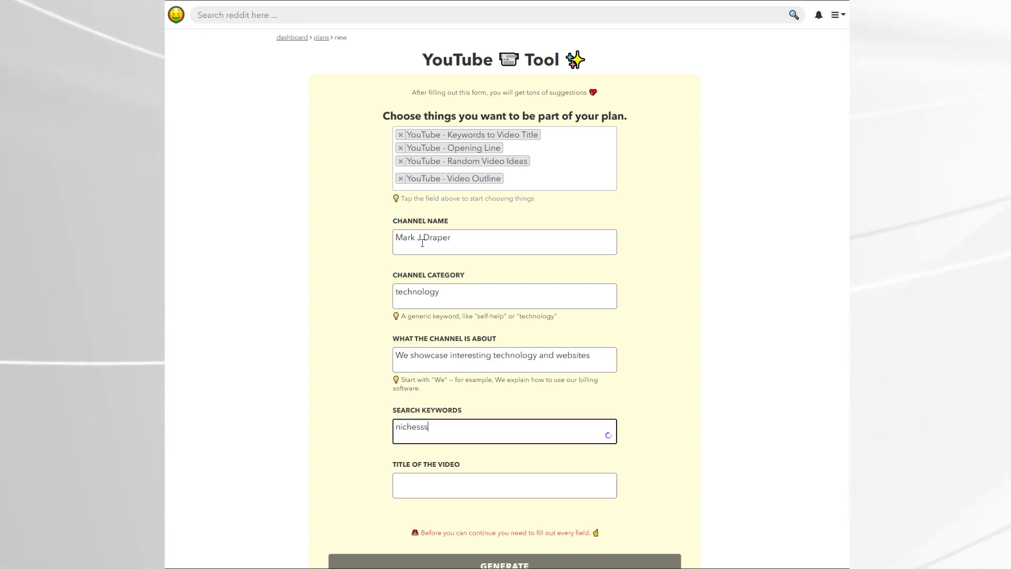
pyautogui.scroll(-1, 529, 398)
pyautogui.click(451, 469)
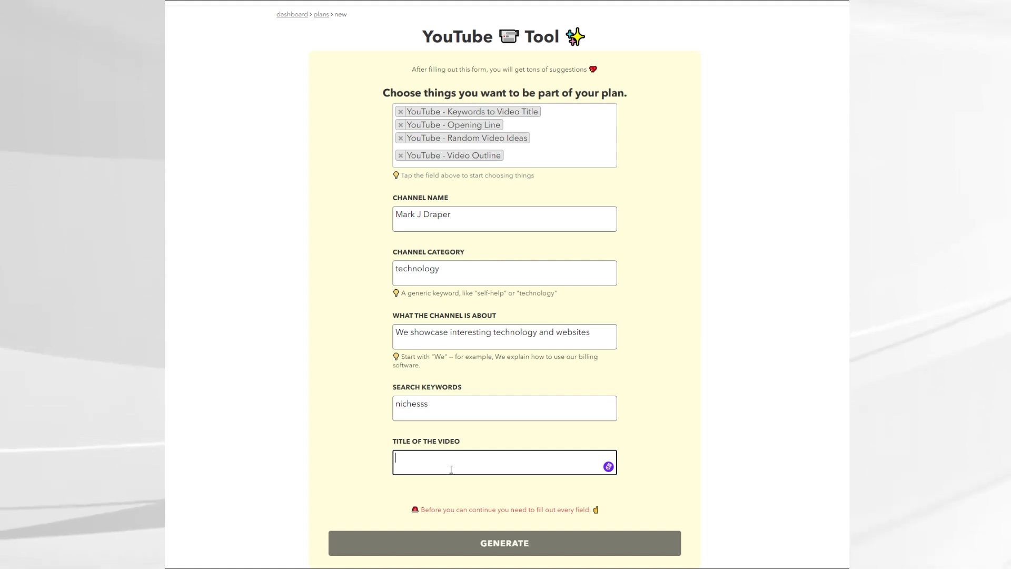
pyautogui.write('AI ')
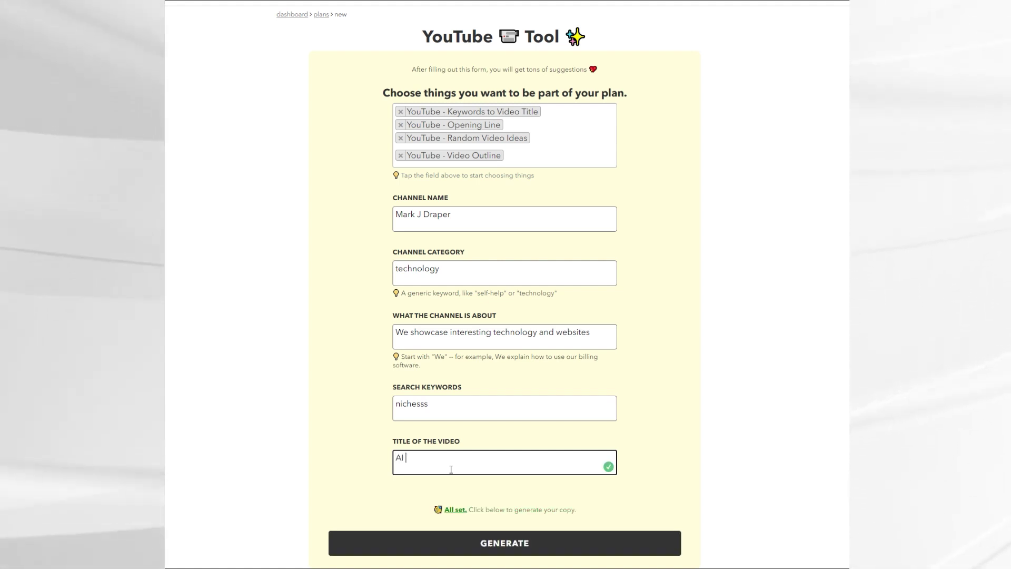
pyautogui.write('helped write this video script - nichesss')
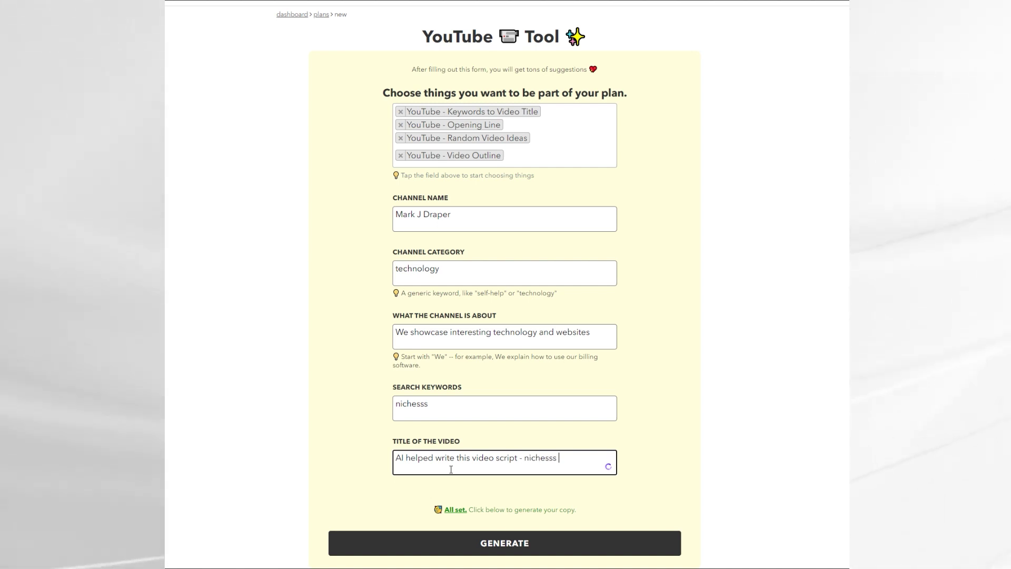
pyautogui.write(' review')
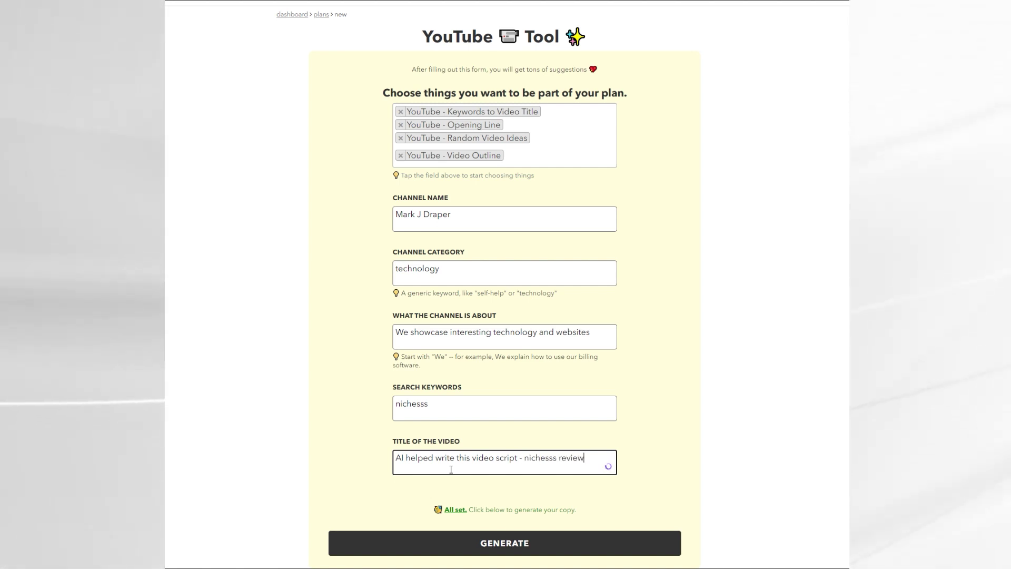
pyautogui.click(516, 543)
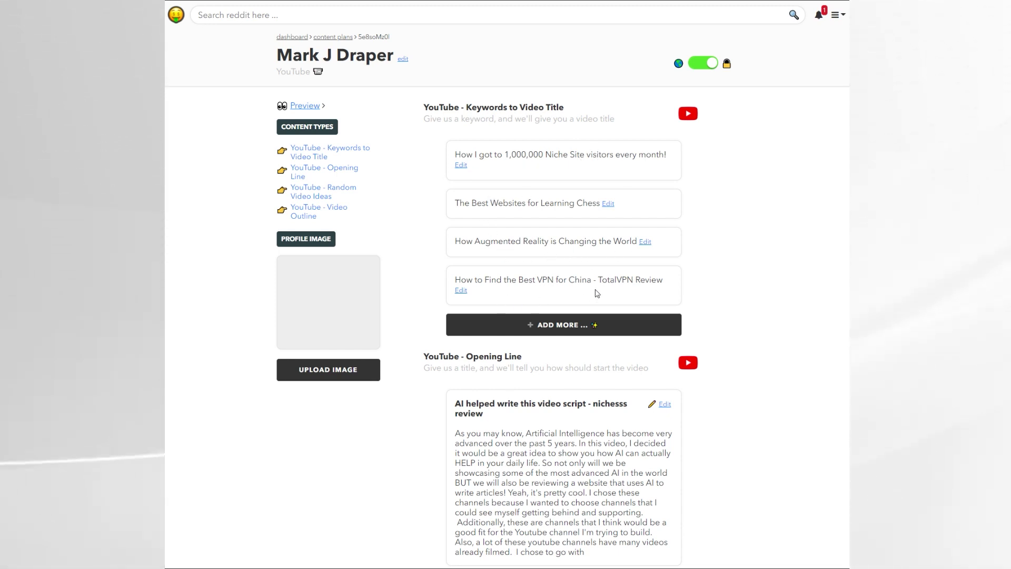
# Step: Scroll through the generated video titles, opening line and outlines to the end of the plan
pyautogui.scroll(-5, 598, 294)
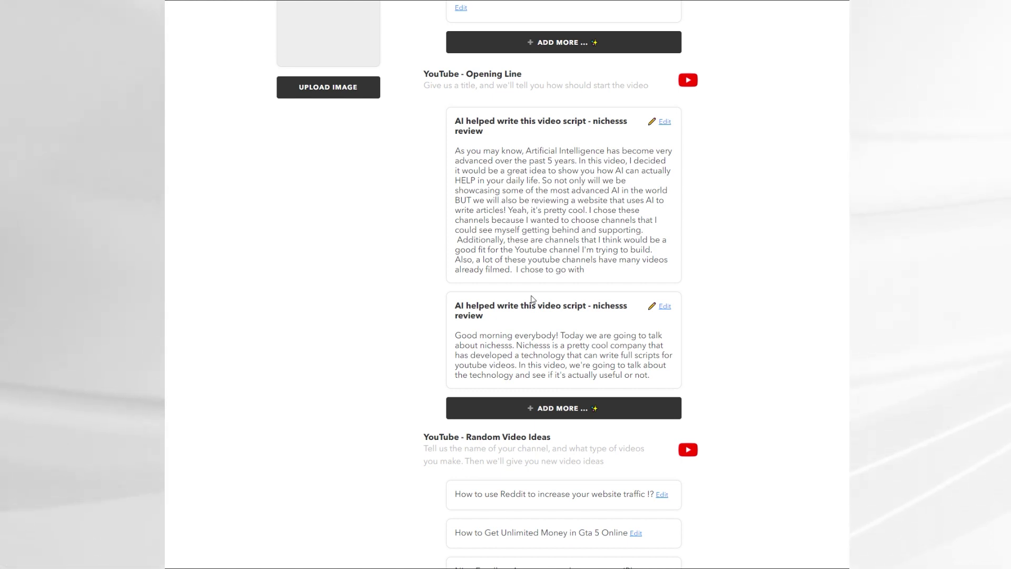
pyautogui.scroll(-3, 457, 194)
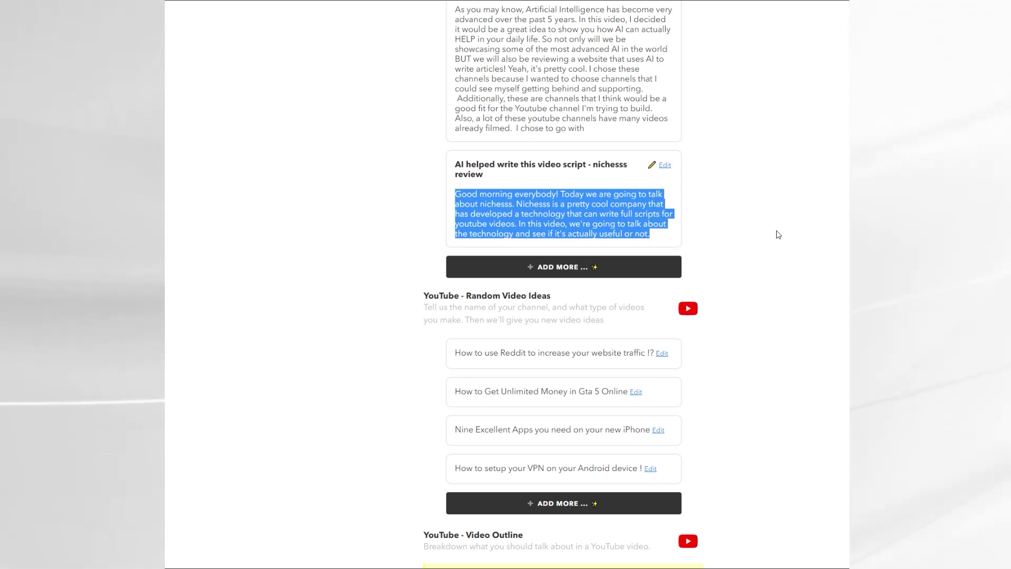
pyautogui.click(698, 233)
pyautogui.scroll(-4, 615, 230)
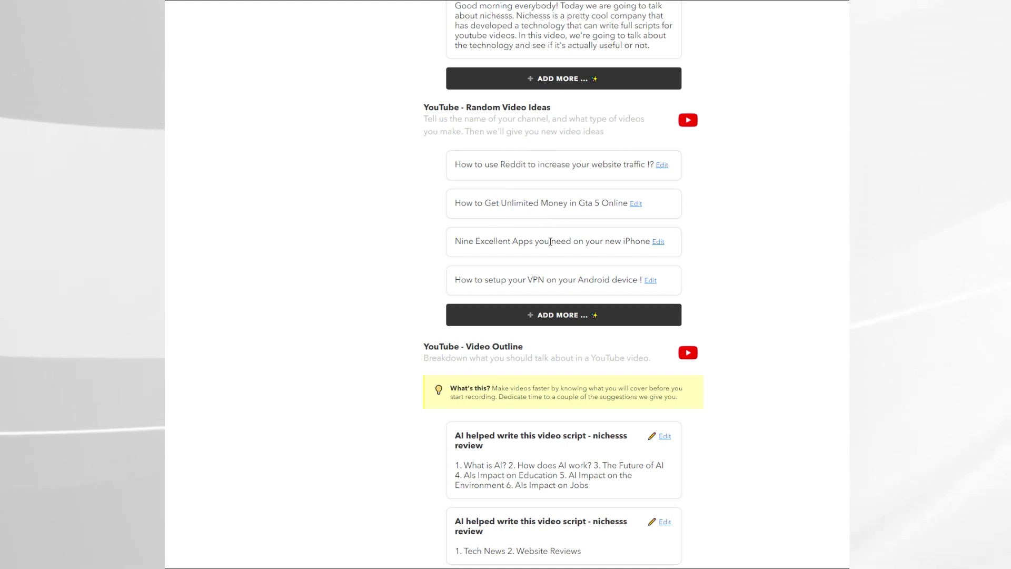
pyautogui.scroll(-4, 554, 306)
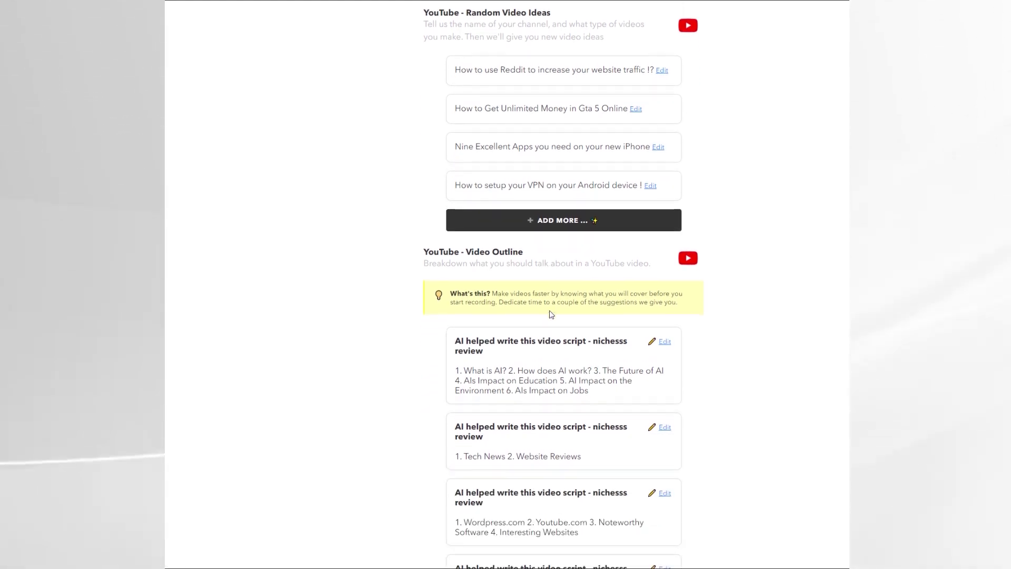
pyautogui.scroll(-2, 551, 314)
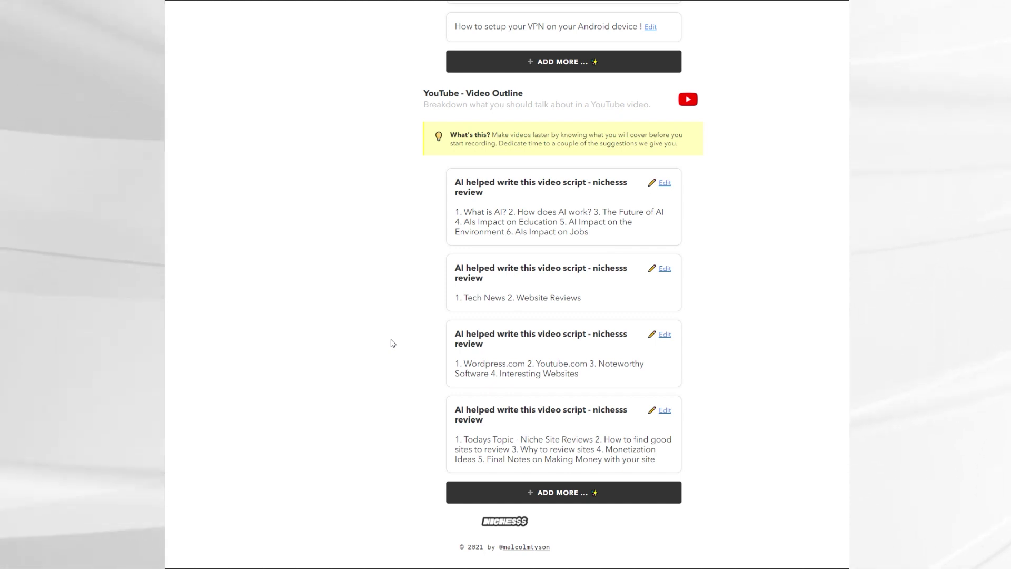
pyautogui.scroll(6, 679, 353)
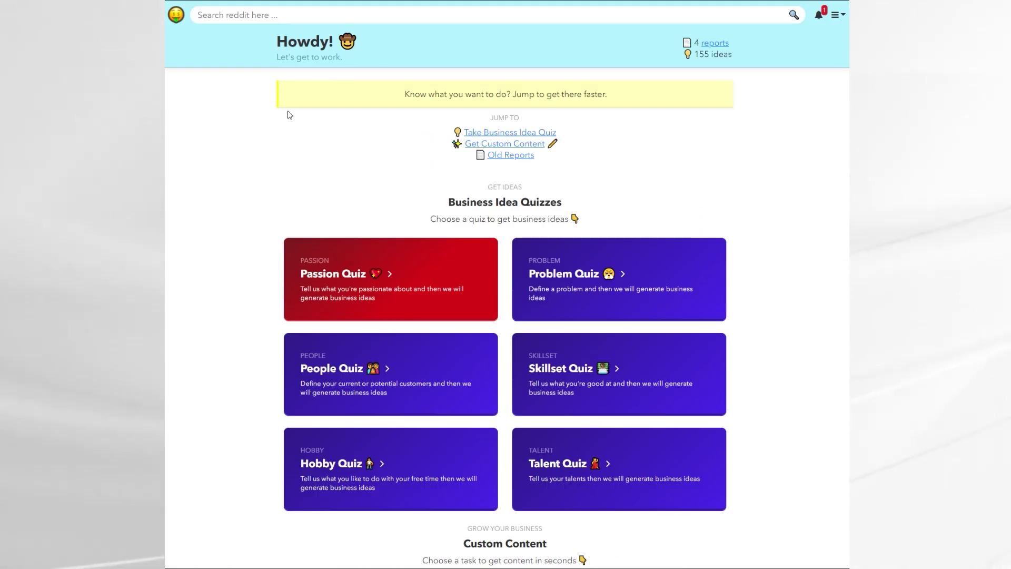
# Step: Go to My Content from the account menu to locate the career planning niche report
pyautogui.scroll(-1, 334, 135)
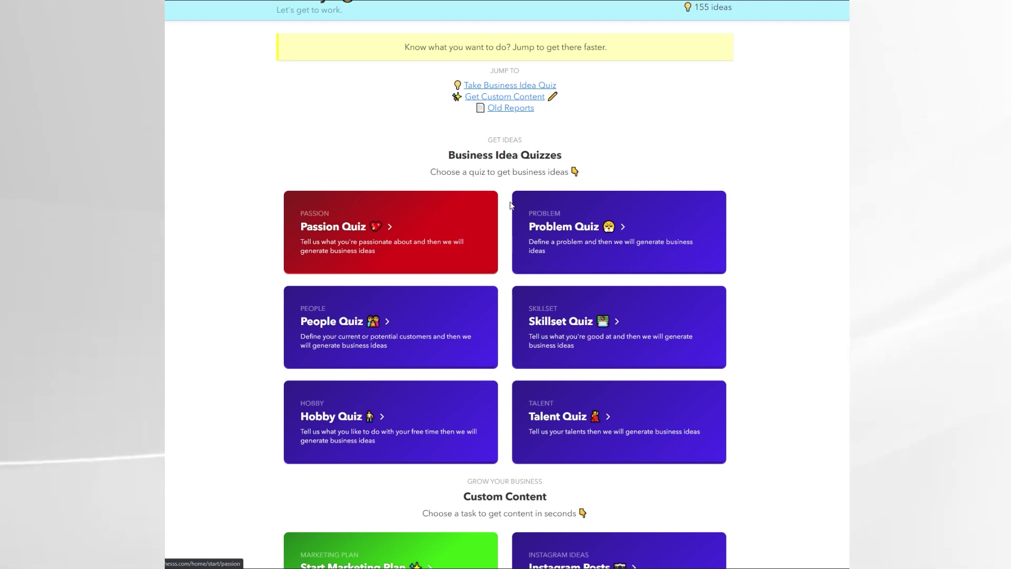
pyautogui.scroll(1, 510, 206)
pyautogui.click(836, 15)
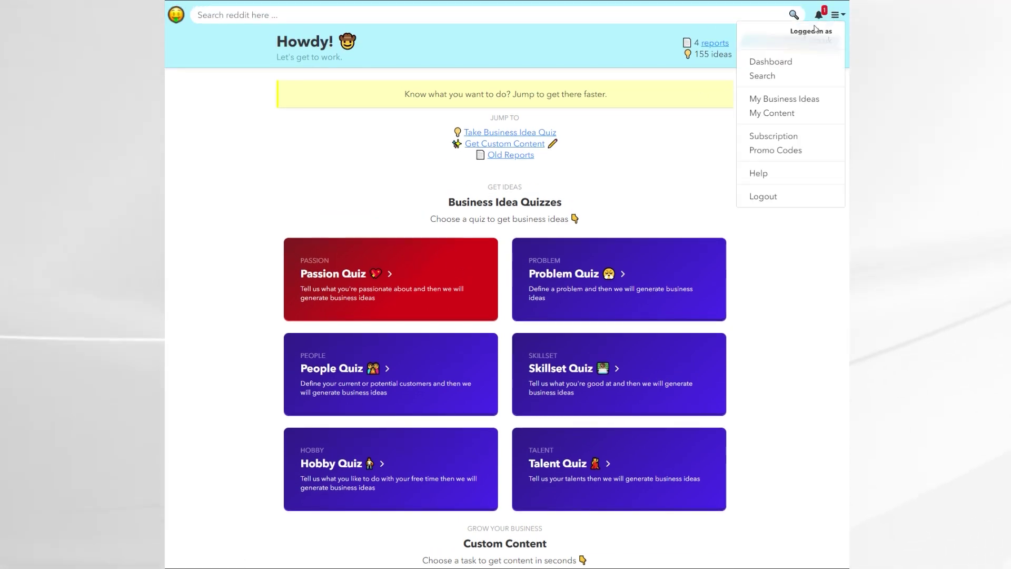
pyautogui.click(763, 114)
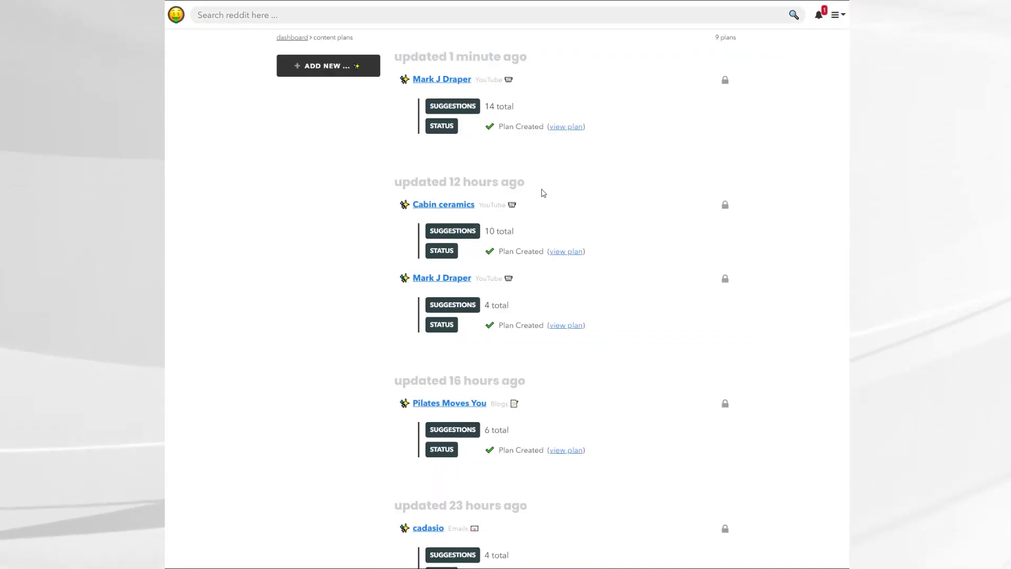
pyautogui.scroll(-8, 476, 191)
pyautogui.scroll(8, 483, 224)
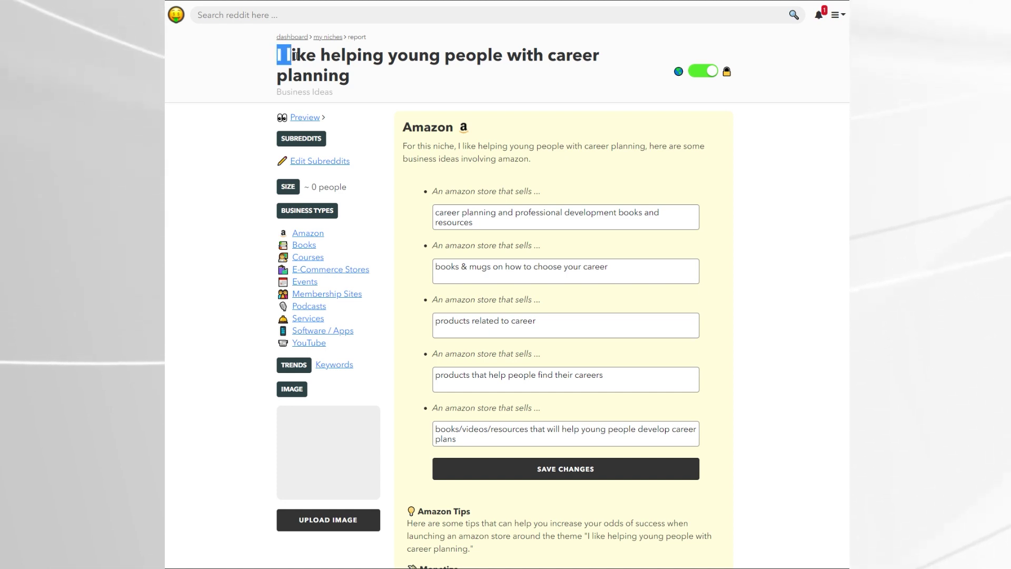
# Step: Scroll past the Amazon store, service, app and YouTube channel ideas down to 5-Year Trends
pyautogui.click(354, 77)
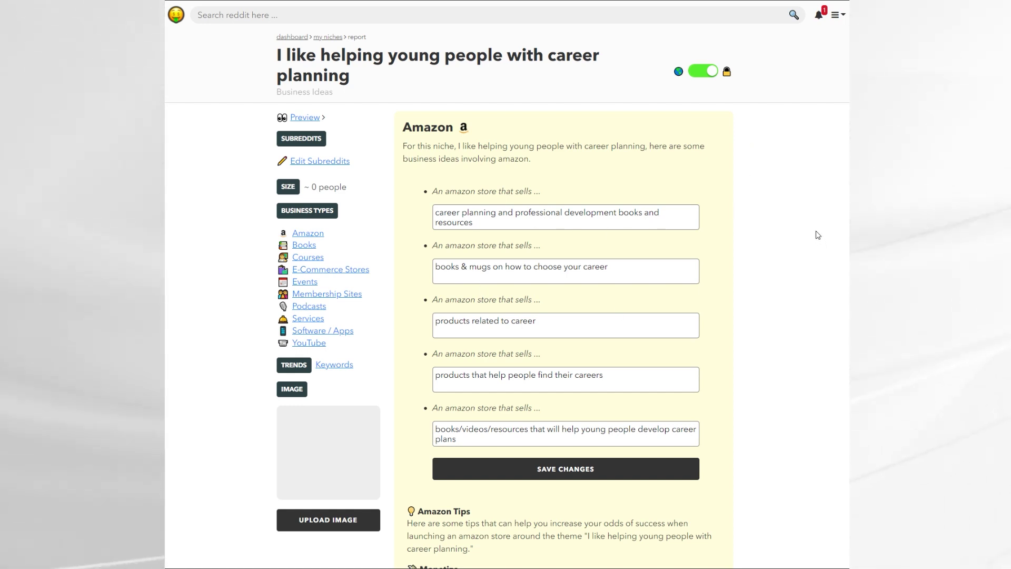
pyautogui.scroll(-1, 818, 235)
pyautogui.scroll(-3, 818, 235)
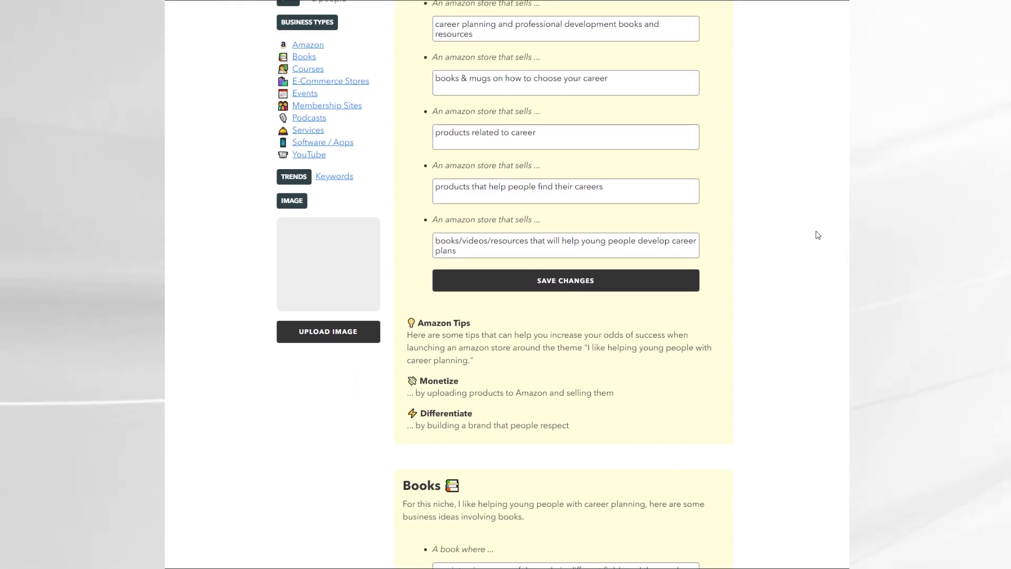
pyautogui.scroll(-4, 818, 235)
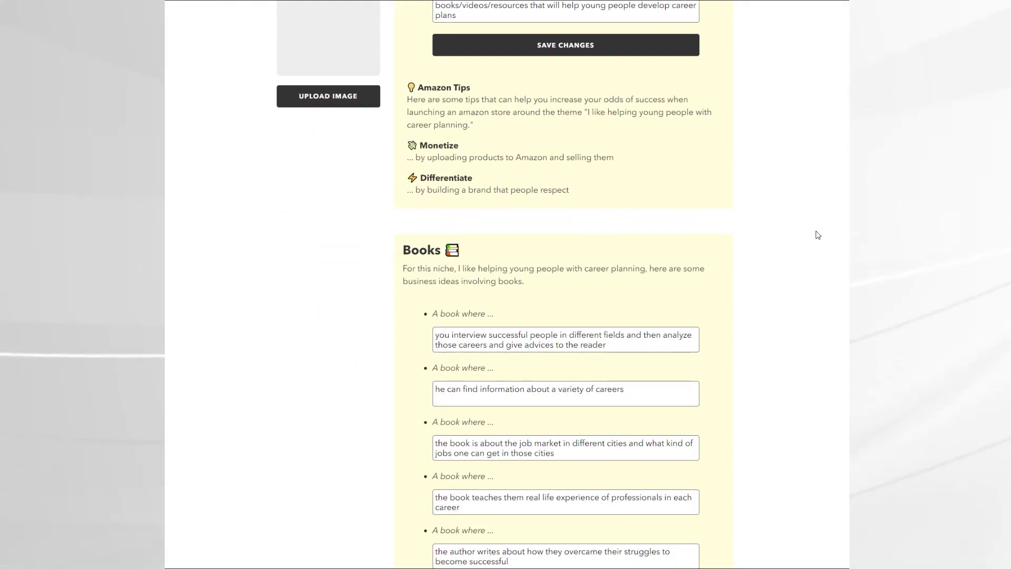
pyautogui.scroll(-1, 818, 235)
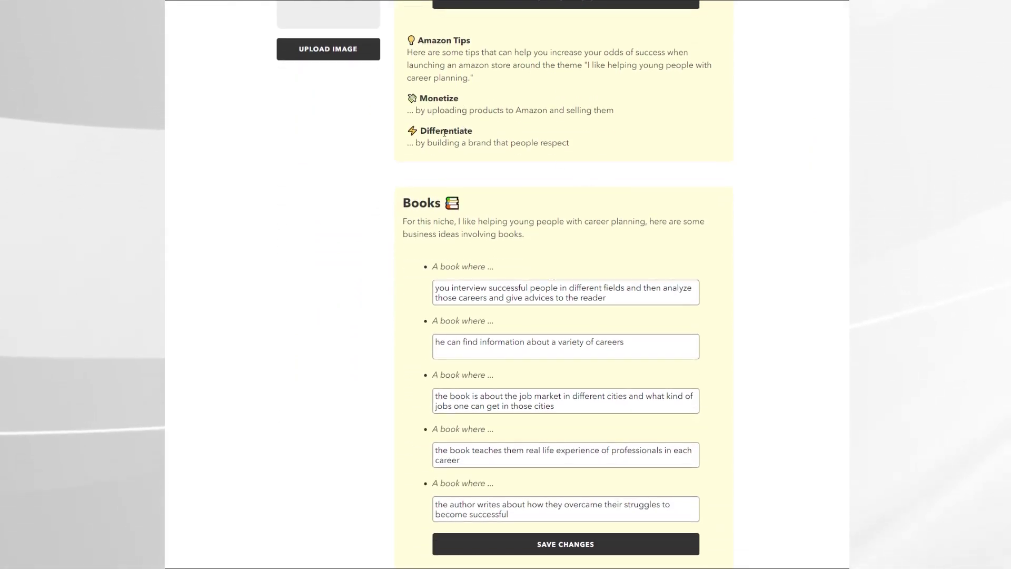
pyautogui.scroll(-4, 731, 158)
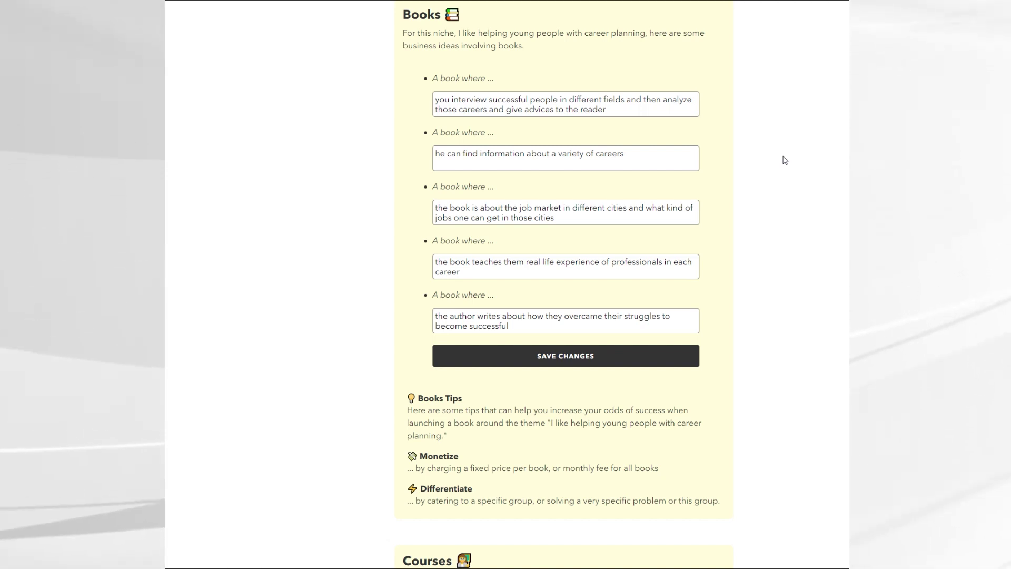
pyautogui.scroll(-5, 785, 160)
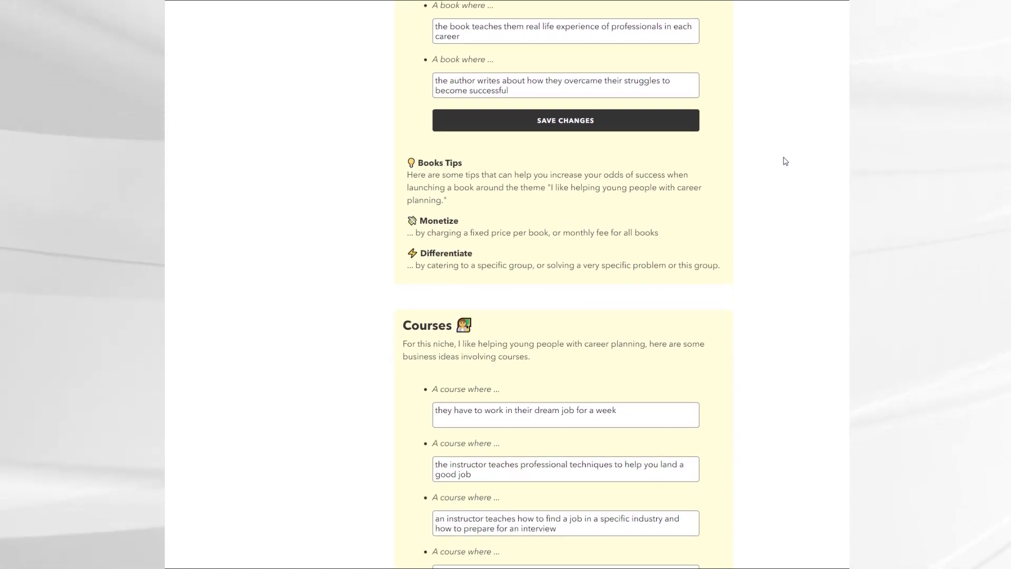
pyautogui.scroll(-4, 785, 161)
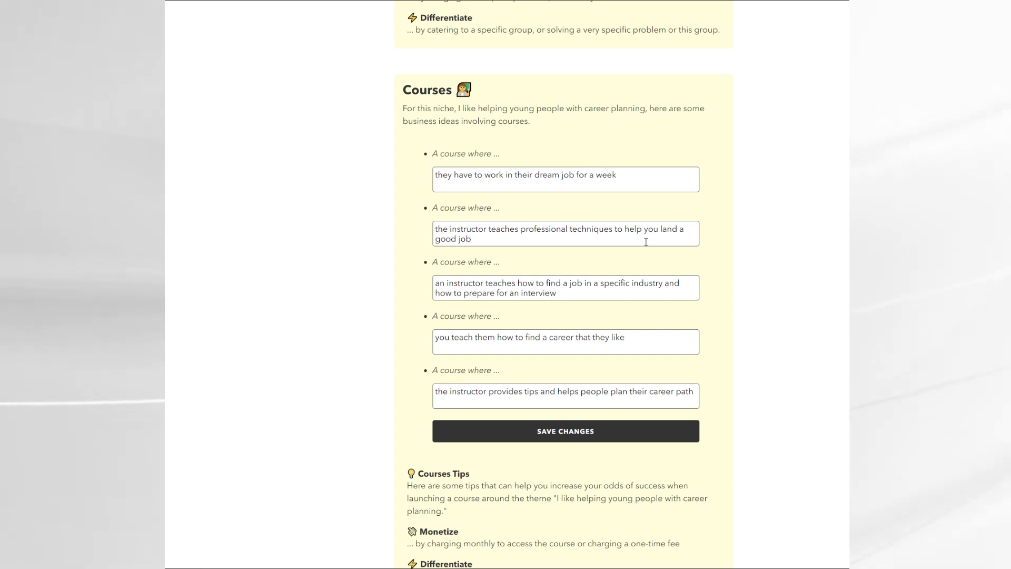
pyautogui.scroll(-10, 757, 242)
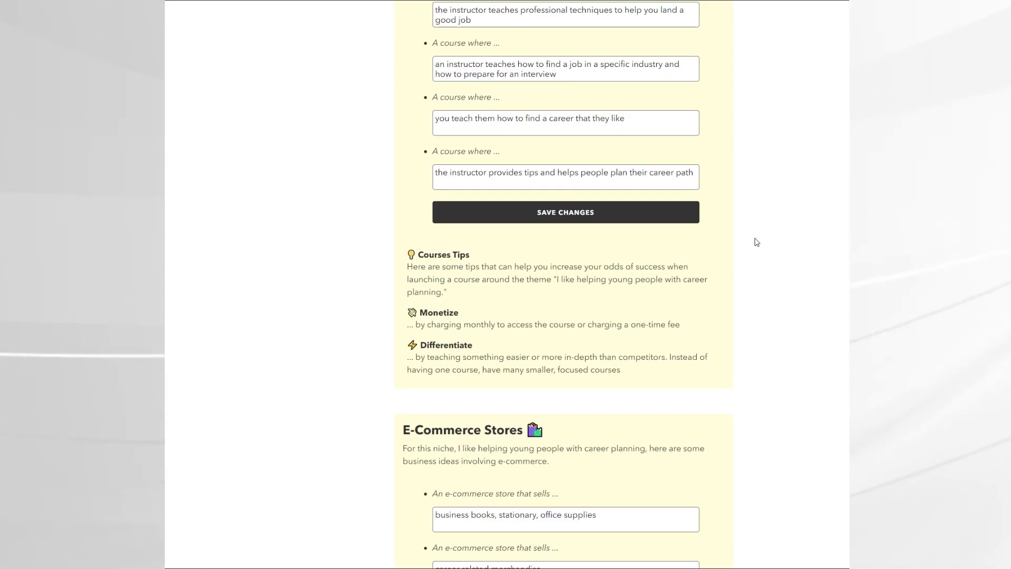
pyautogui.scroll(-1, 757, 242)
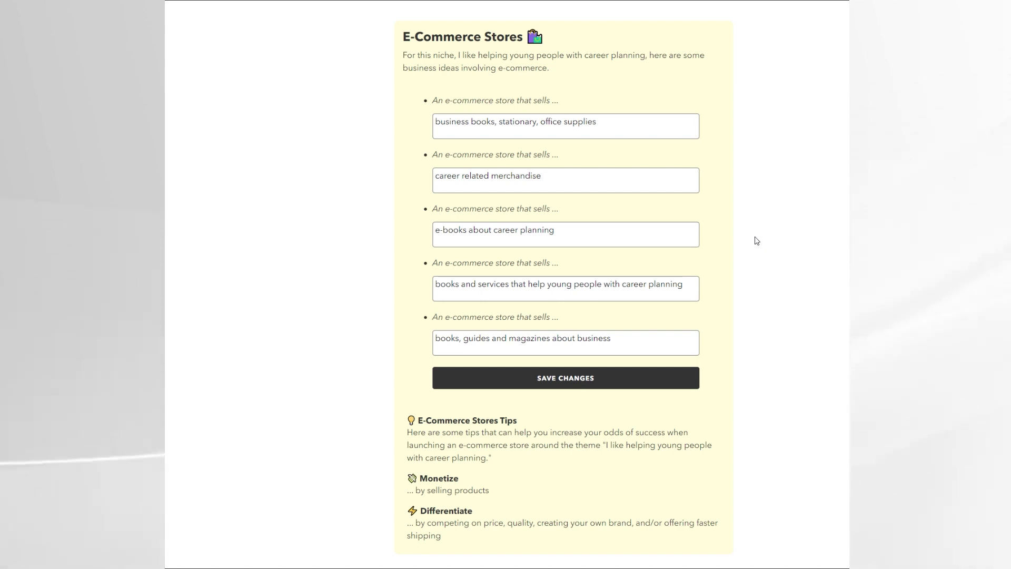
pyautogui.scroll(-8, 756, 241)
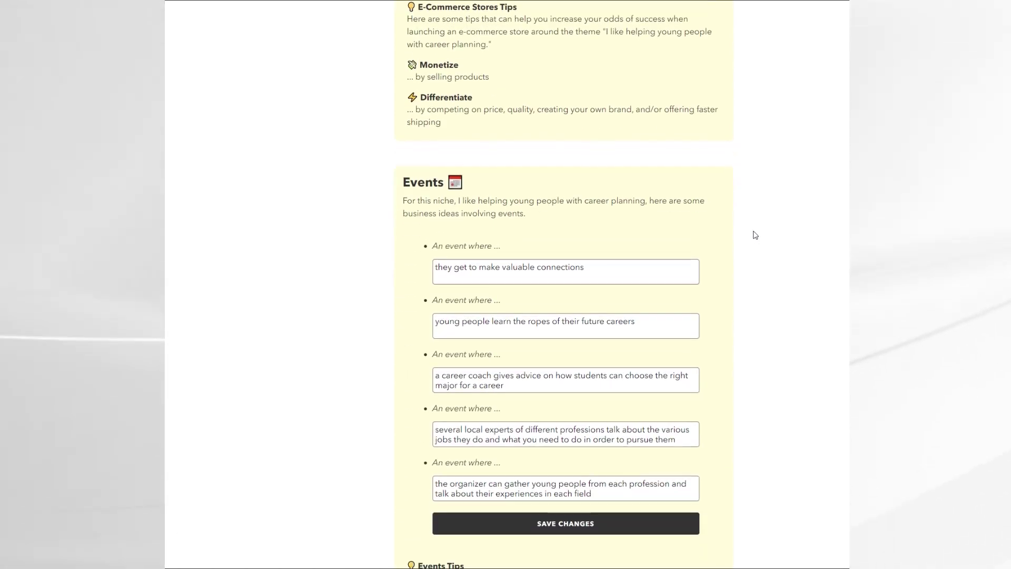
pyautogui.scroll(-2, 756, 235)
pyautogui.scroll(-1, 754, 232)
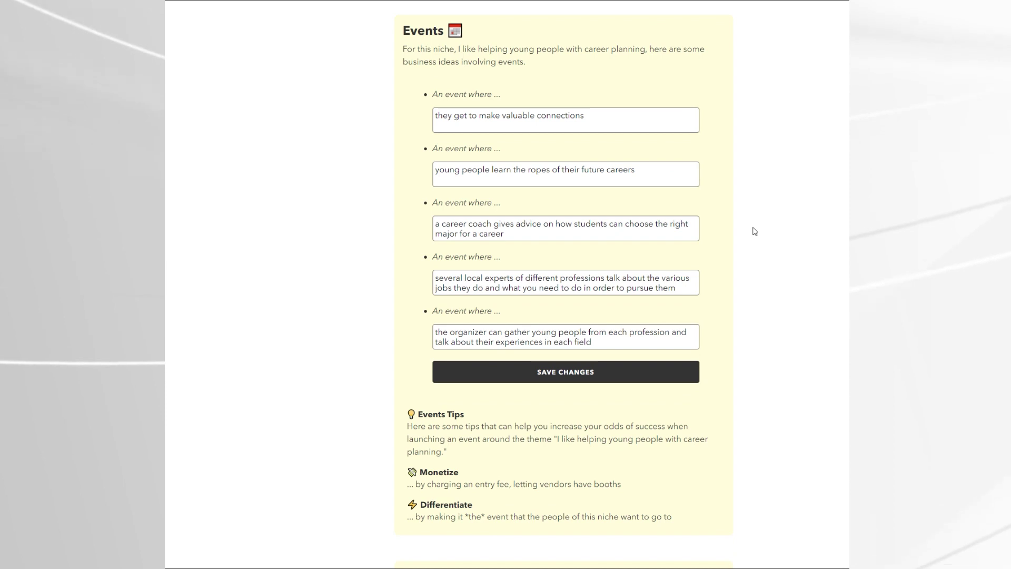
pyautogui.scroll(-10, 800, 209)
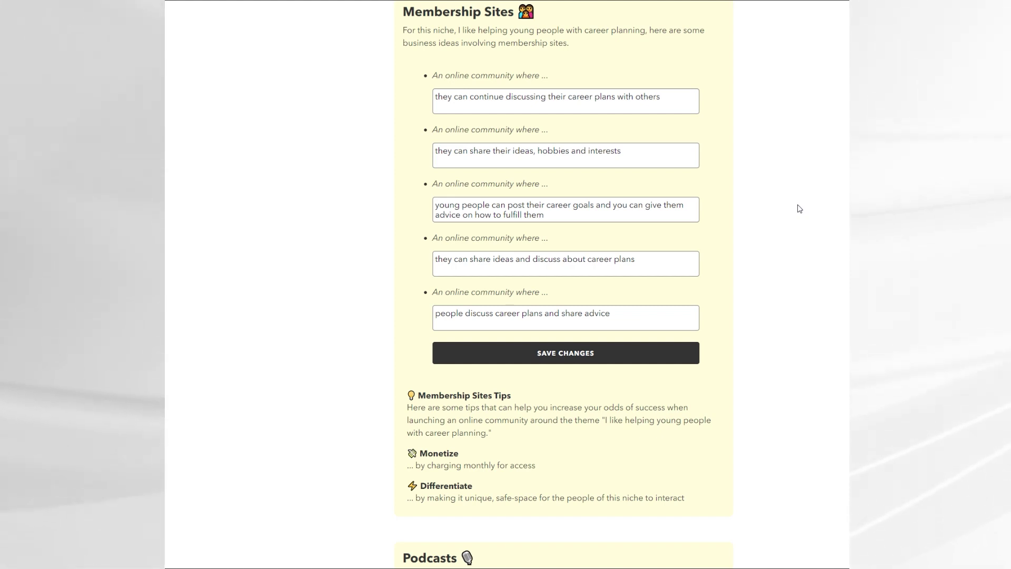
pyautogui.scroll(-8, 800, 209)
pyautogui.scroll(-1, 799, 208)
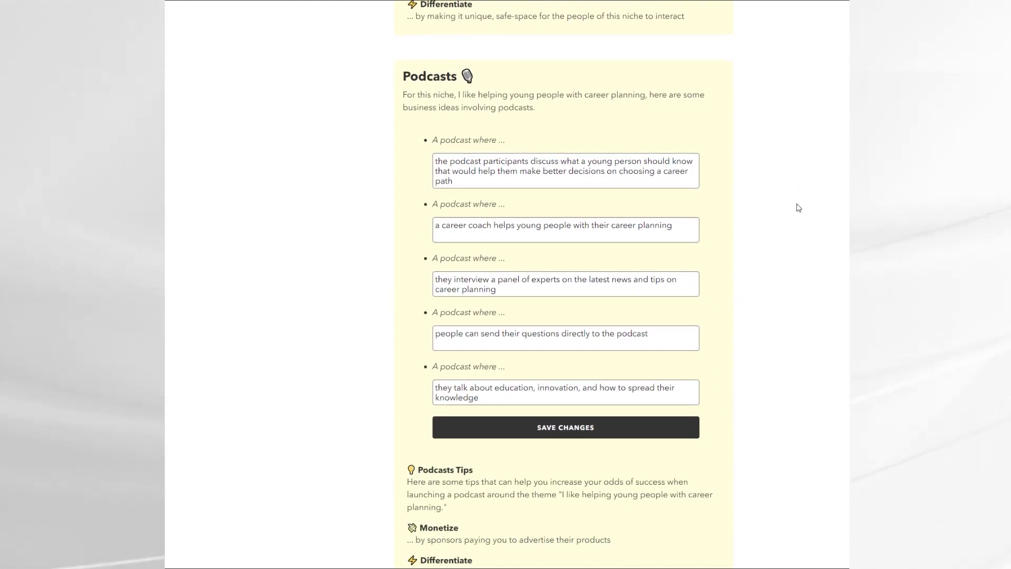
pyautogui.scroll(-9, 799, 208)
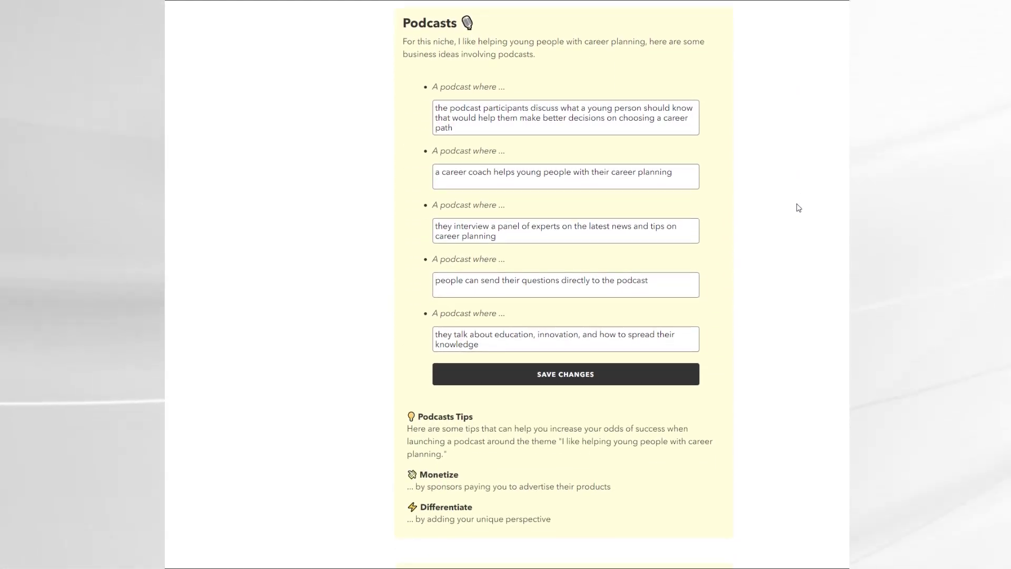
pyautogui.scroll(-1, 798, 207)
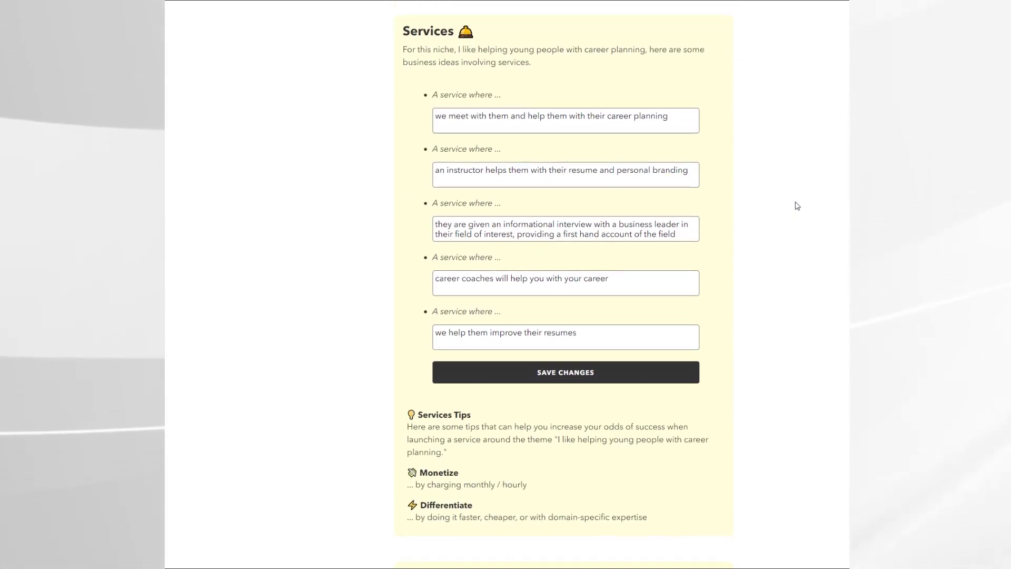
pyautogui.scroll(-6, 797, 207)
pyautogui.scroll(-4, 797, 207)
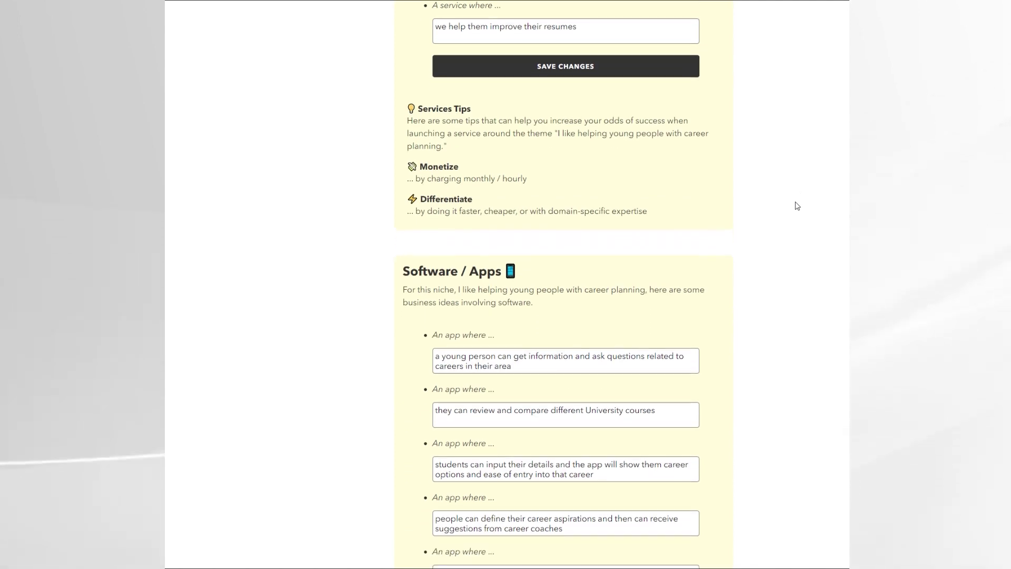
pyautogui.scroll(-2, 798, 205)
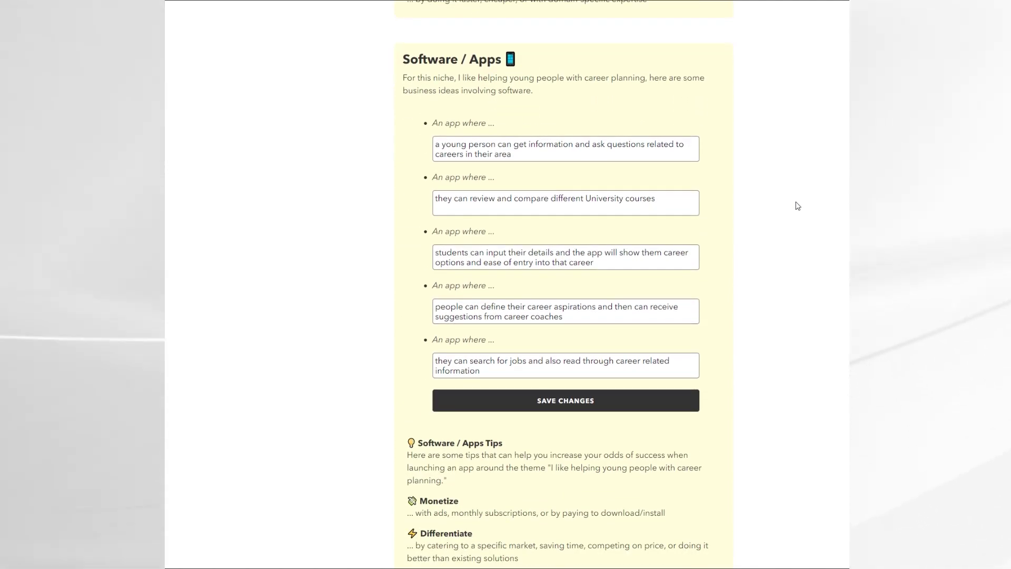
pyautogui.scroll(-11, 795, 193)
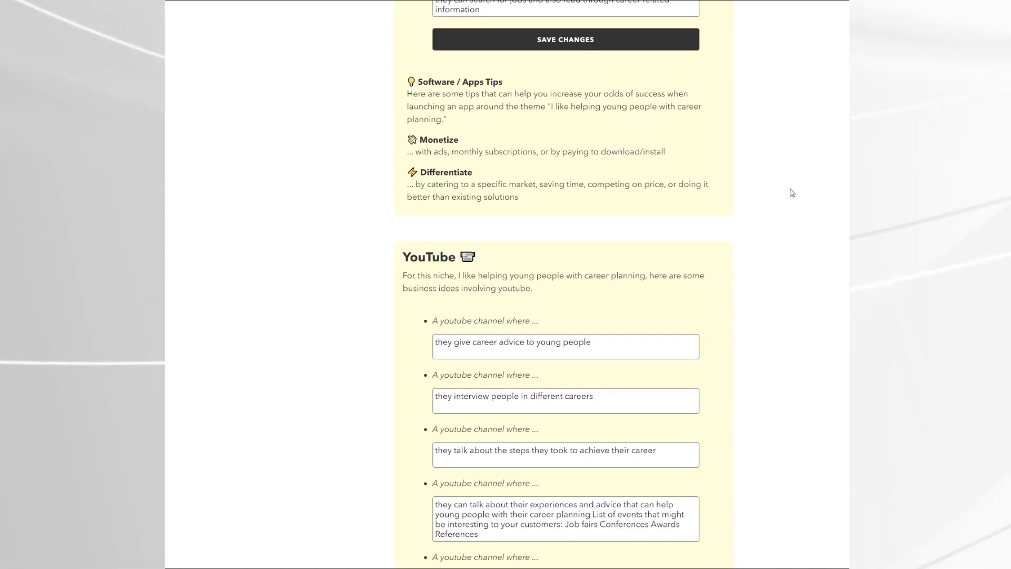
pyautogui.scroll(-1, 792, 193)
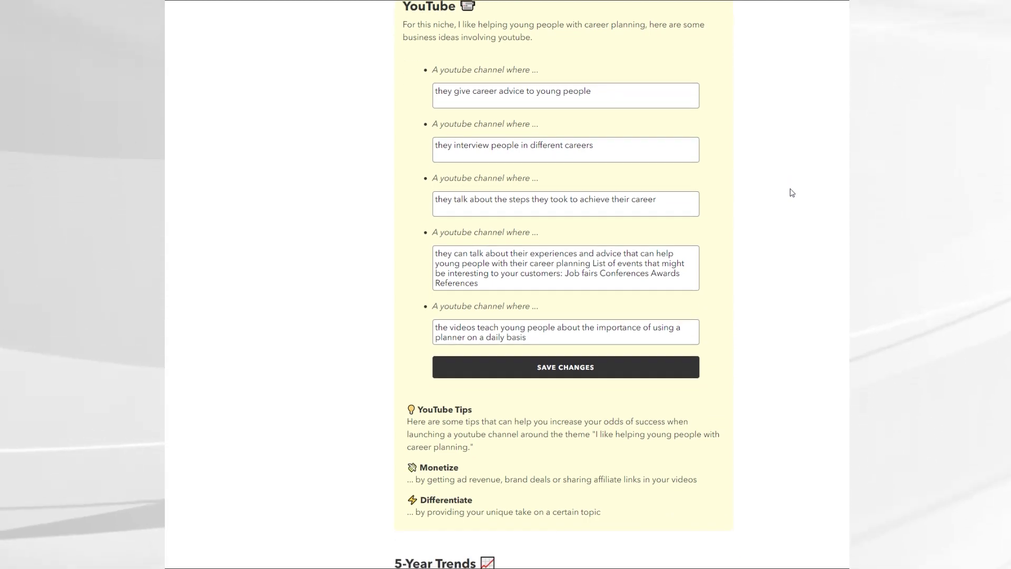
pyautogui.scroll(1, 792, 193)
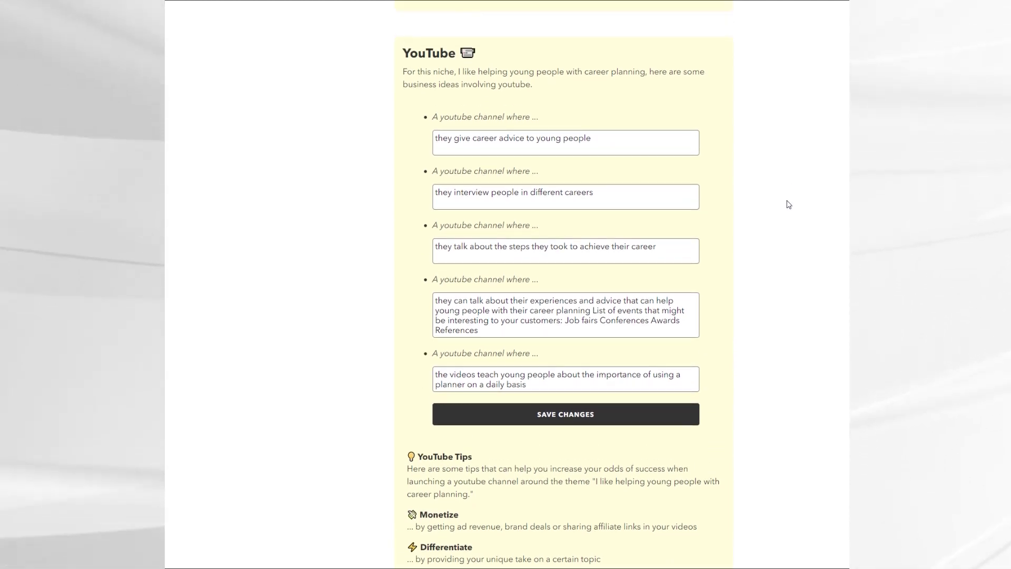
pyautogui.scroll(-6, 788, 203)
pyautogui.scroll(-2, 783, 214)
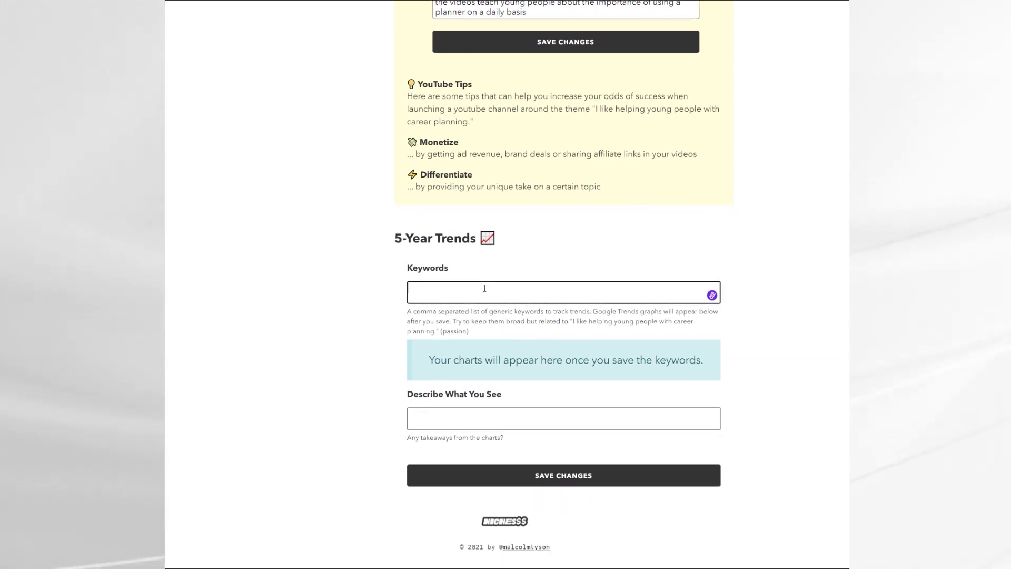
# Step: Add 'career guidance' as a 5-Year Trends keyword, save it, and view its trend chart
pyautogui.write('car')
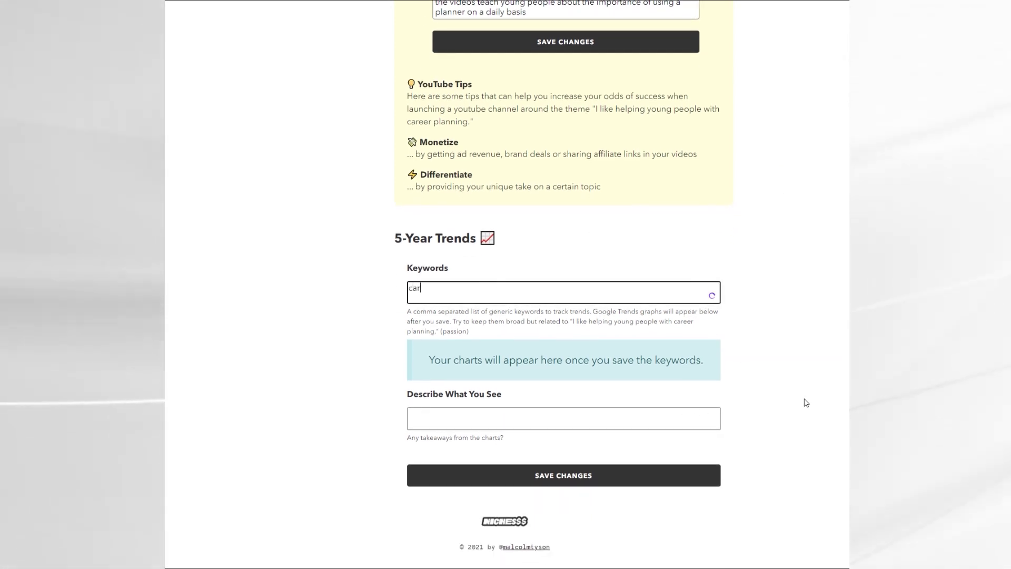
pyautogui.write('eer guid')
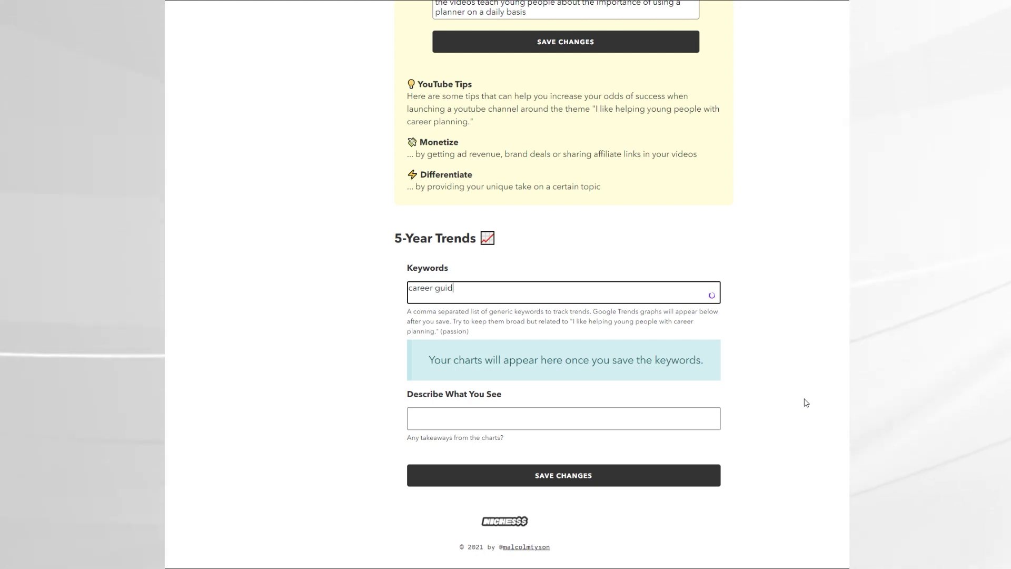
pyautogui.write('ance')
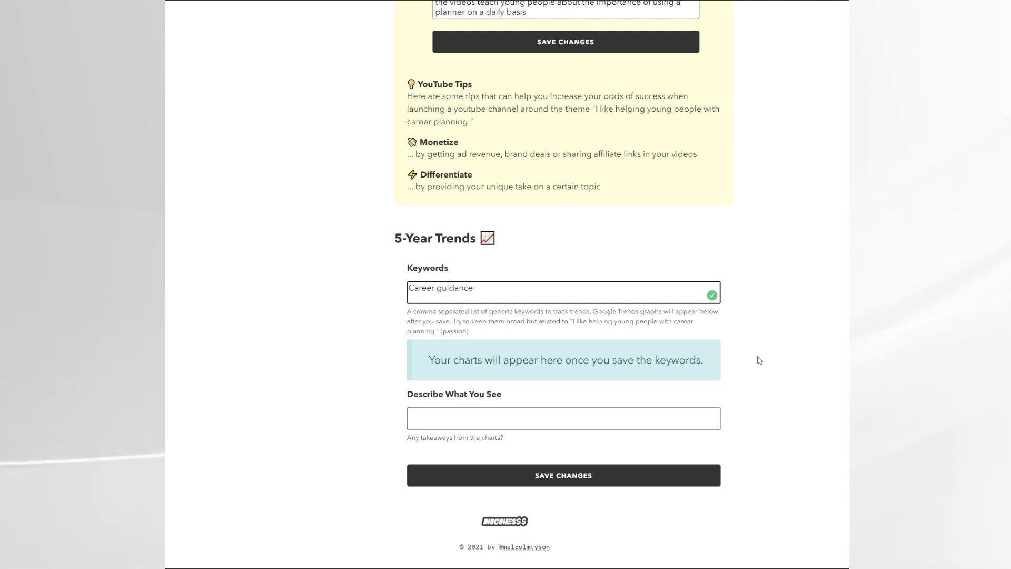
pyautogui.click(549, 478)
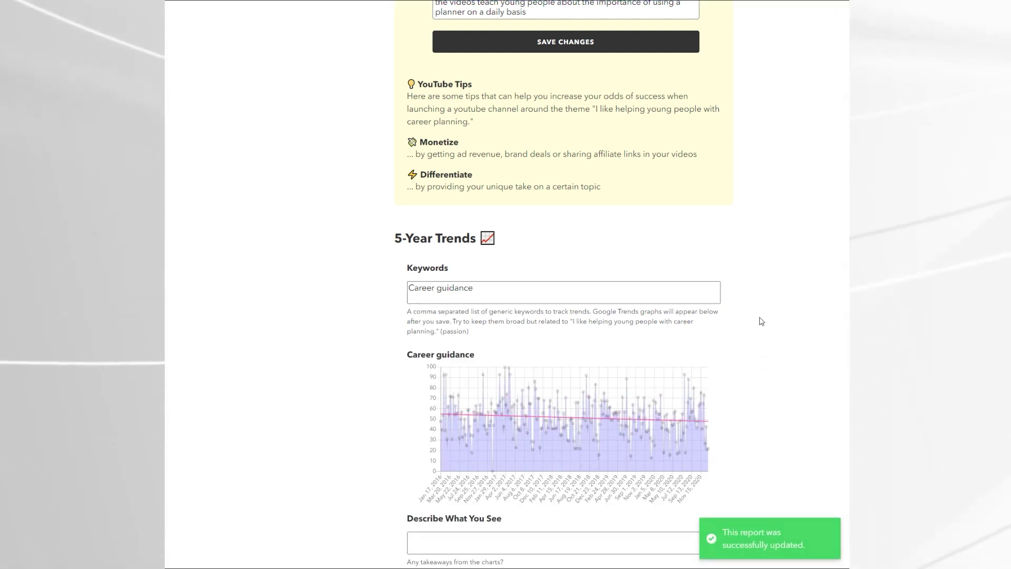
pyautogui.scroll(-3, 546, 292)
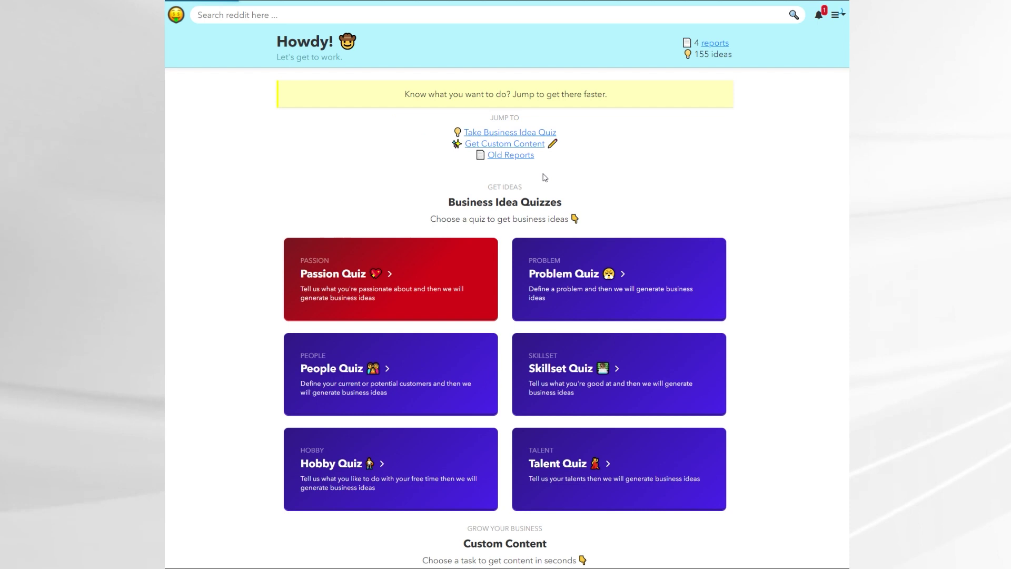
# Step: Start a Products plan with the Product Descriptions and Product Descriptions - Emojis copy types
pyautogui.scroll(-2, 424, 179)
pyautogui.scroll(-10, 426, 190)
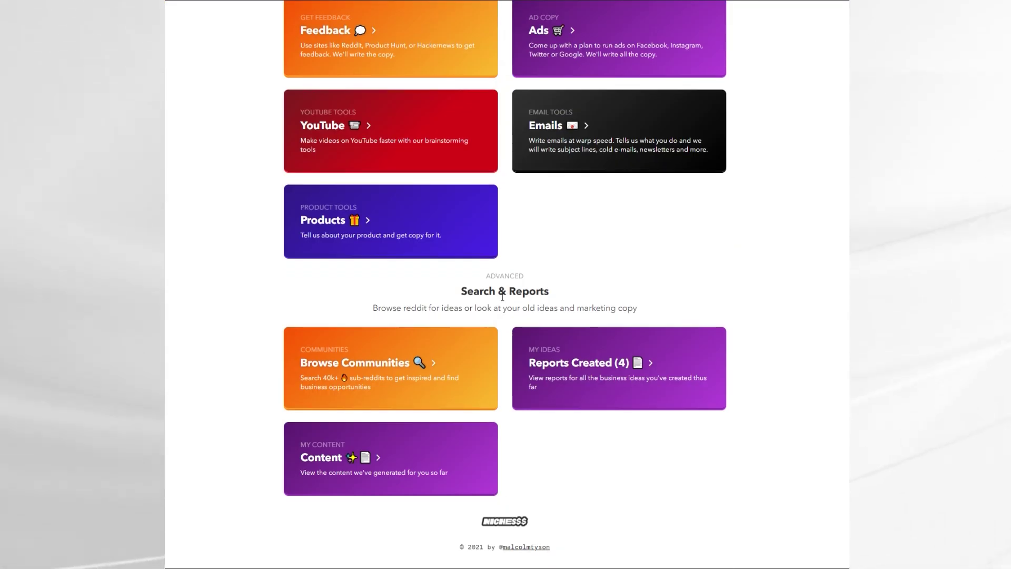
pyautogui.scroll(2, 474, 308)
pyautogui.click(388, 327)
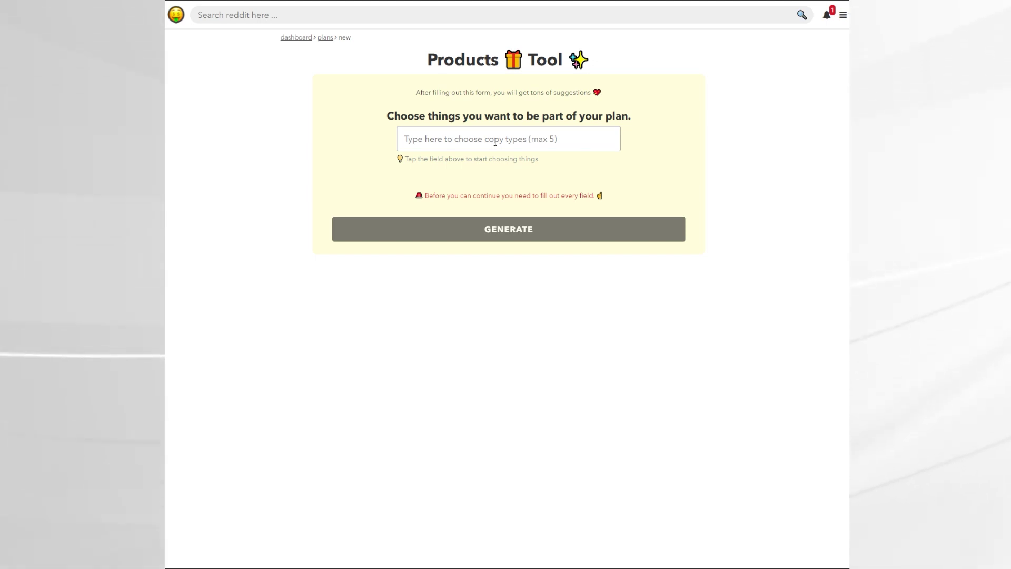
pyautogui.click(495, 141)
pyautogui.click(421, 163)
pyautogui.click(422, 196)
pyautogui.click(493, 214)
# Step: Describe nichesss as an AI writing technology company, name the product nichesss, and generate
pyautogui.write('nichesss')
pyautogui.click(446, 282)
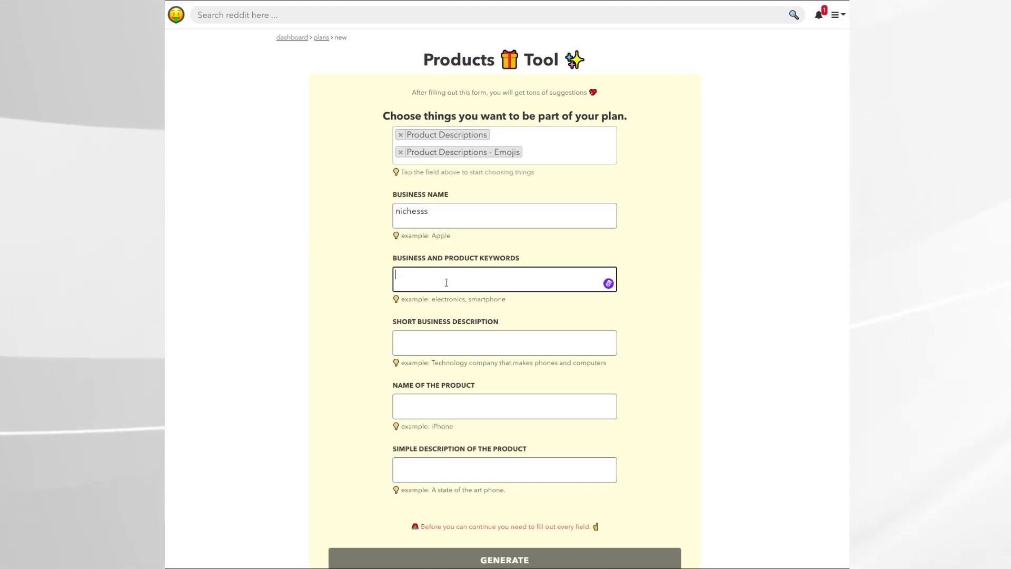
pyautogui.write('ai writing')
pyautogui.click(442, 339)
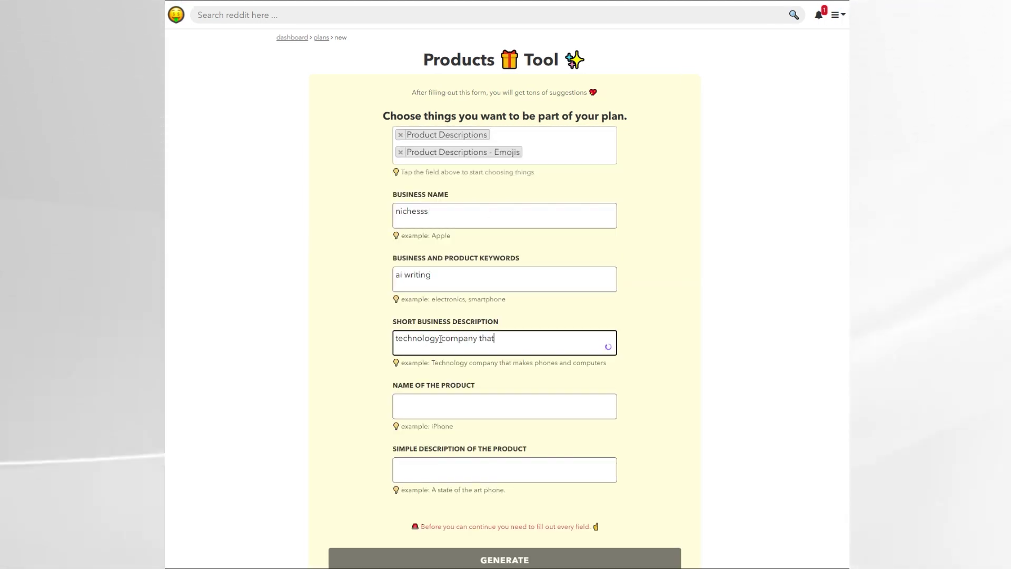
pyautogui.write('technology company that helps find niches, busine')
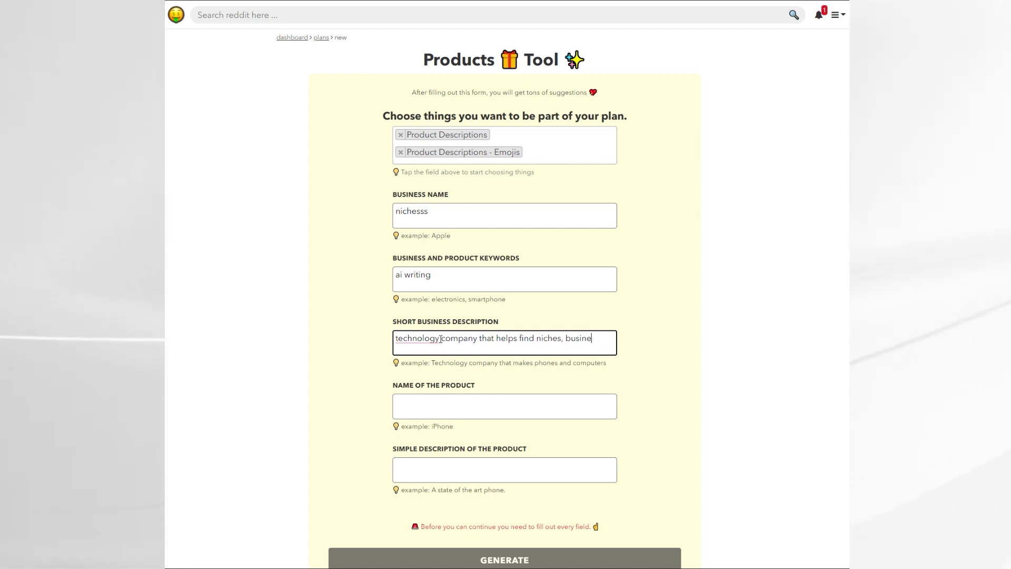
pyautogui.write('ss ideas as well as create marketing copy and soc')
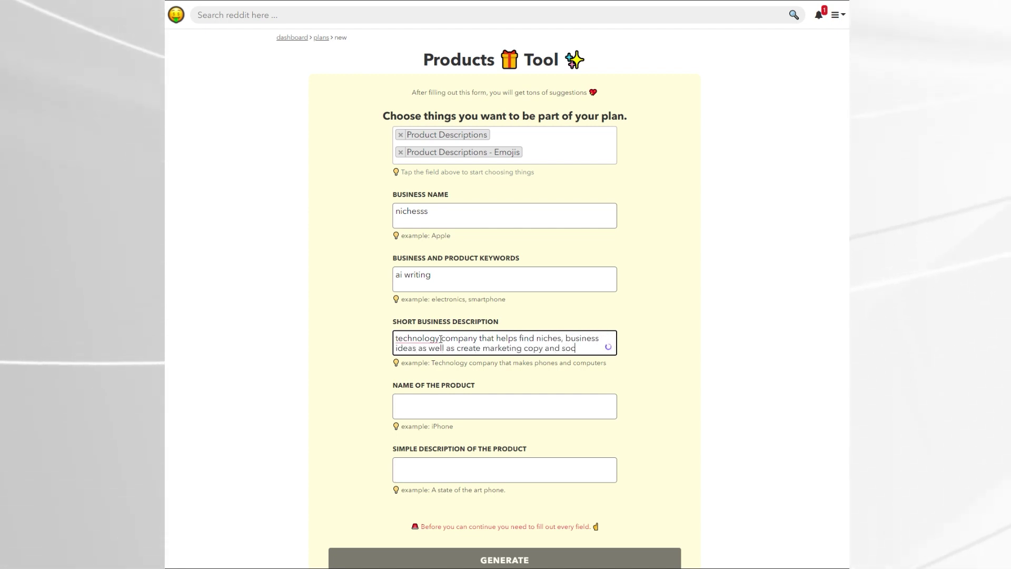
pyautogui.write('ial media posts')
pyautogui.press('Tab')
pyautogui.write('nichesss')
pyautogui.scroll(-1, 441, 339)
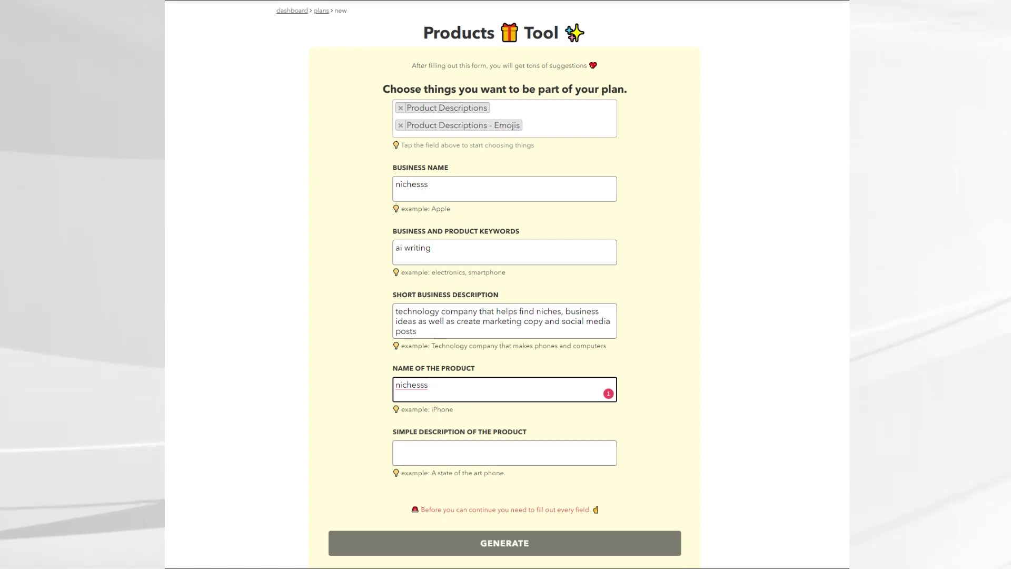
pyautogui.press('Tab')
pyautogui.write('A website that uses')
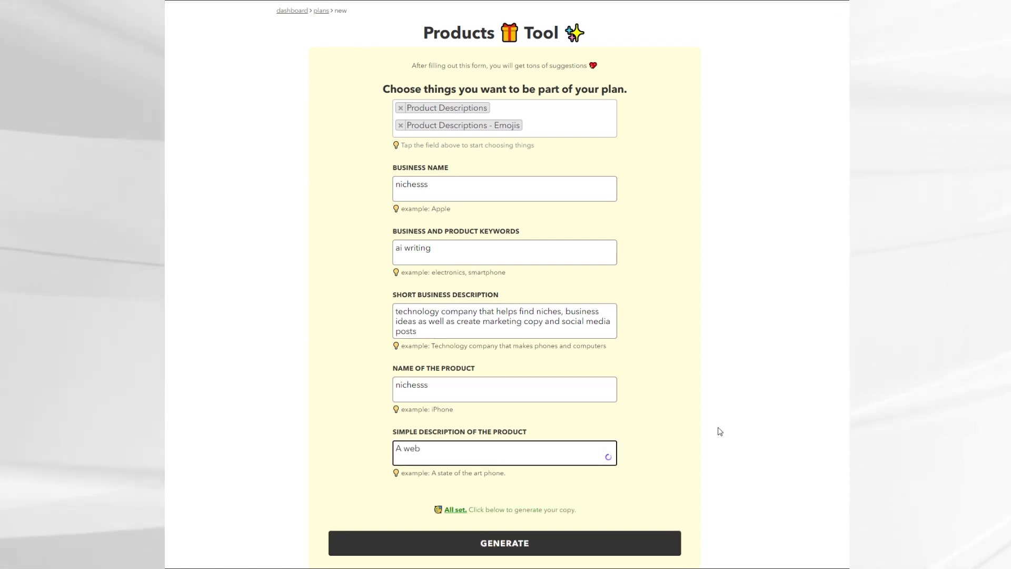
pyautogui.click(490, 543)
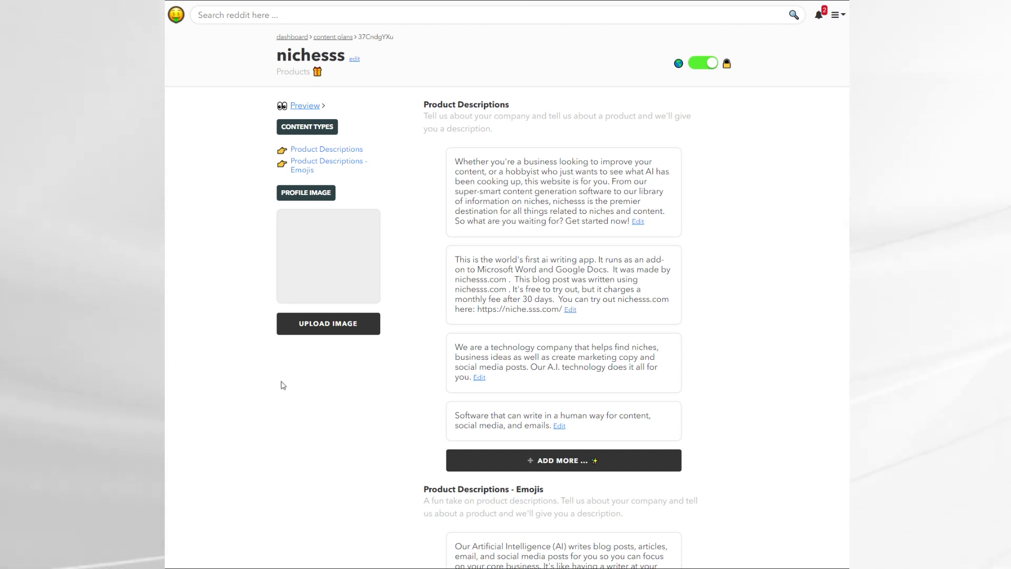
pyautogui.scroll(-6, 283, 385)
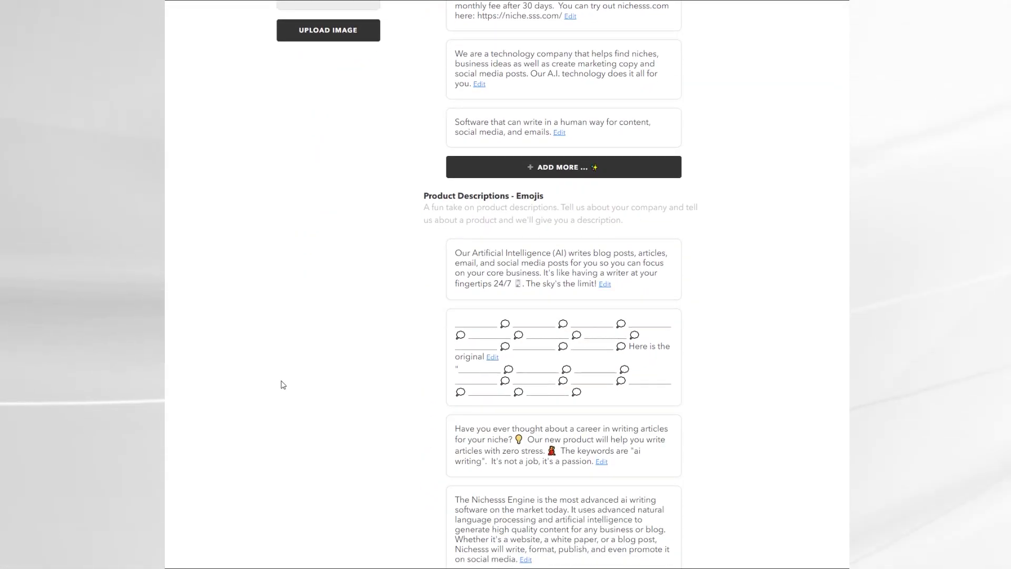
pyautogui.scroll(-1, 283, 385)
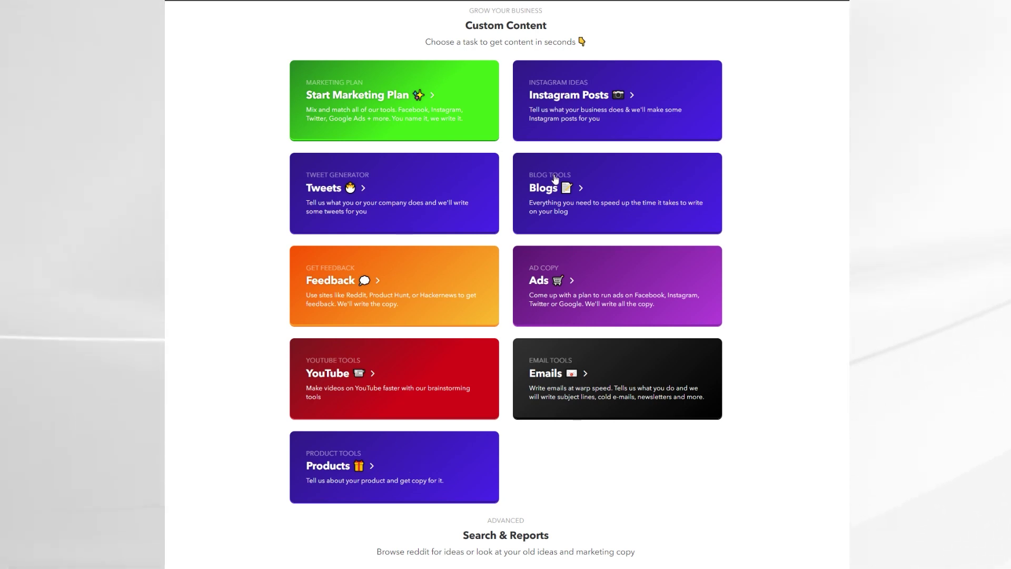
# Step: Start a Blogs plan with the Blog Post Intro and Blog Post Outline copy types
pyautogui.click(535, 194)
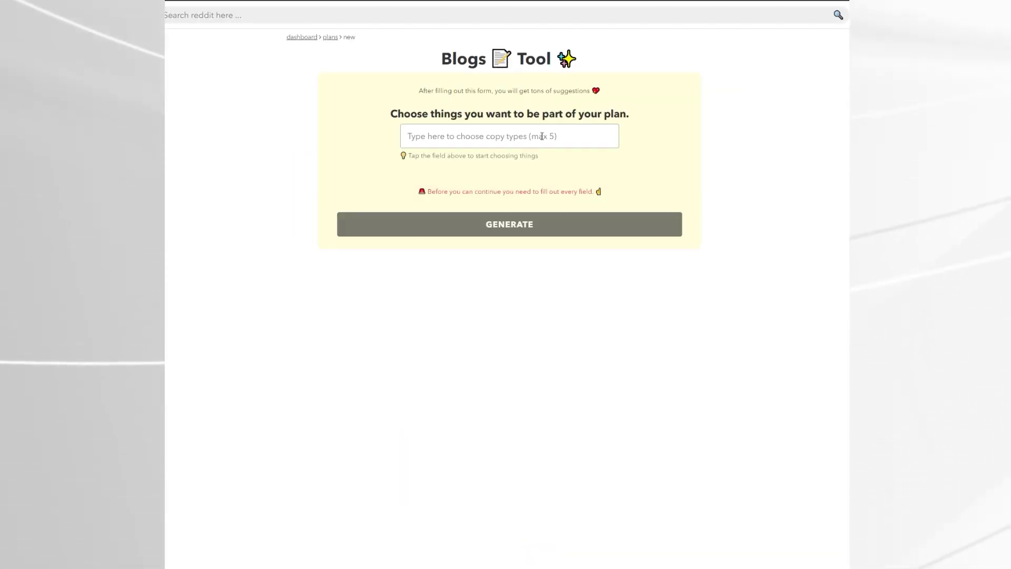
pyautogui.click(542, 134)
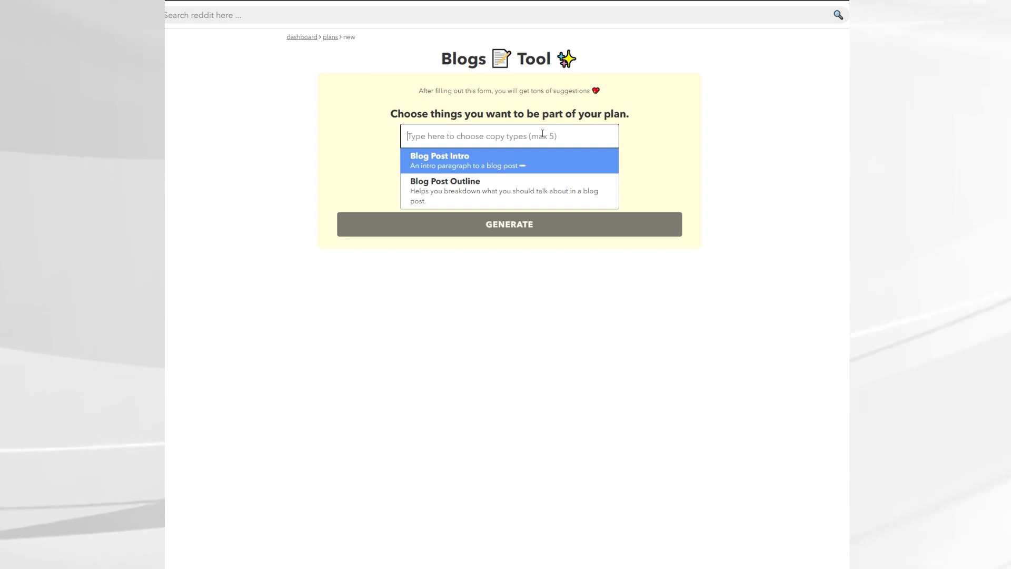
pyautogui.click(520, 165)
pyautogui.click(582, 158)
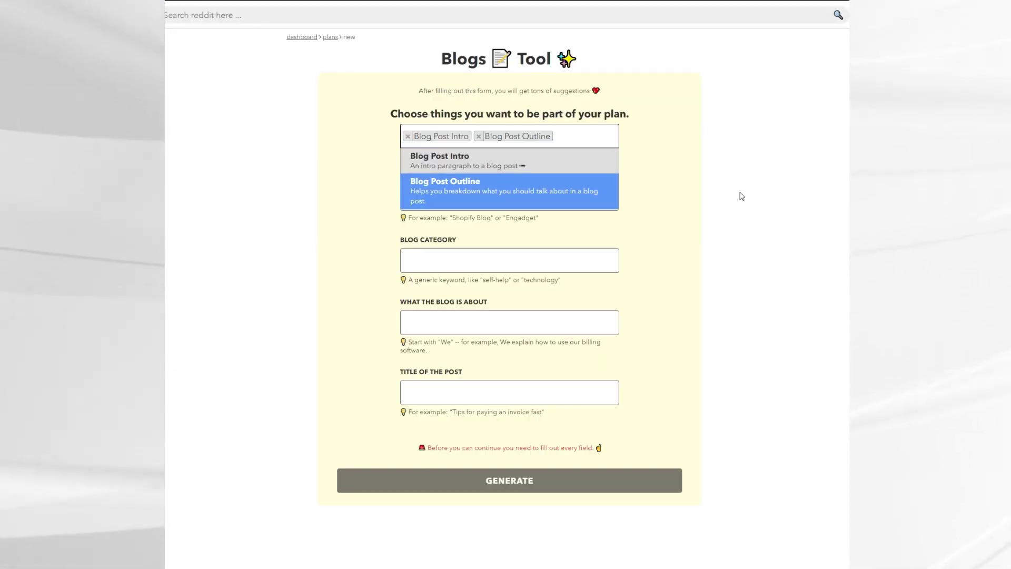
# Step: Enter blog name 'Pilates Moves You' and post title 'how to see the benefits of your pilates practice'
pyautogui.click(475, 197)
pyautogui.write('Pilates Moves You')
pyautogui.press('Tab')
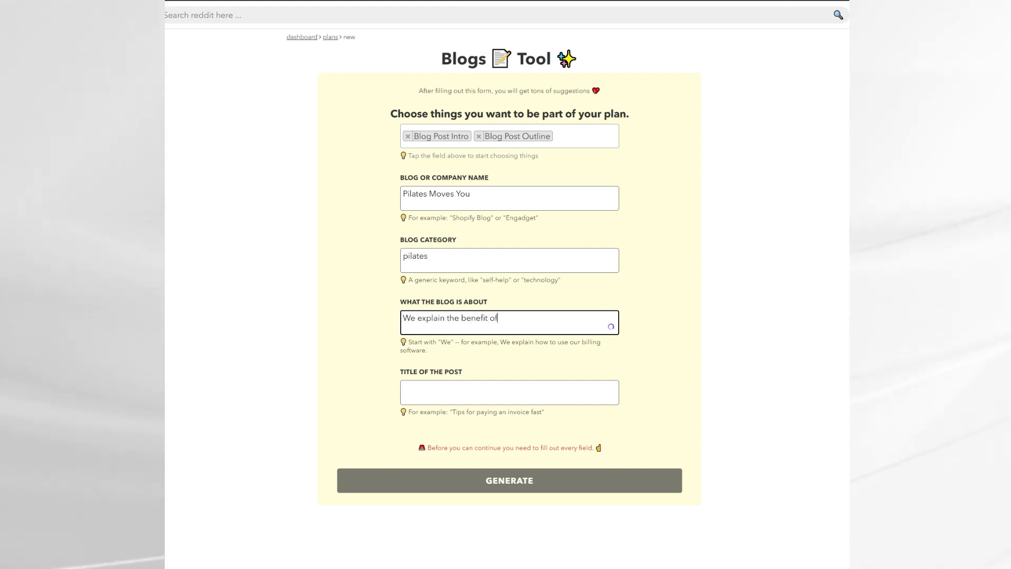
pyautogui.press('Tab')
pyautogui.write('how to see the benef')
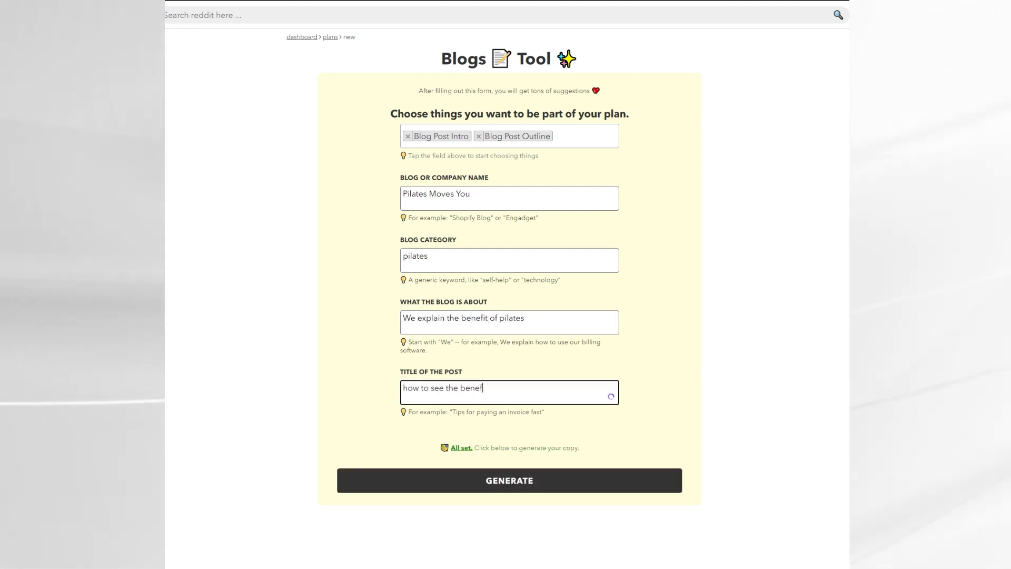
pyautogui.write('its of your pilates practice')
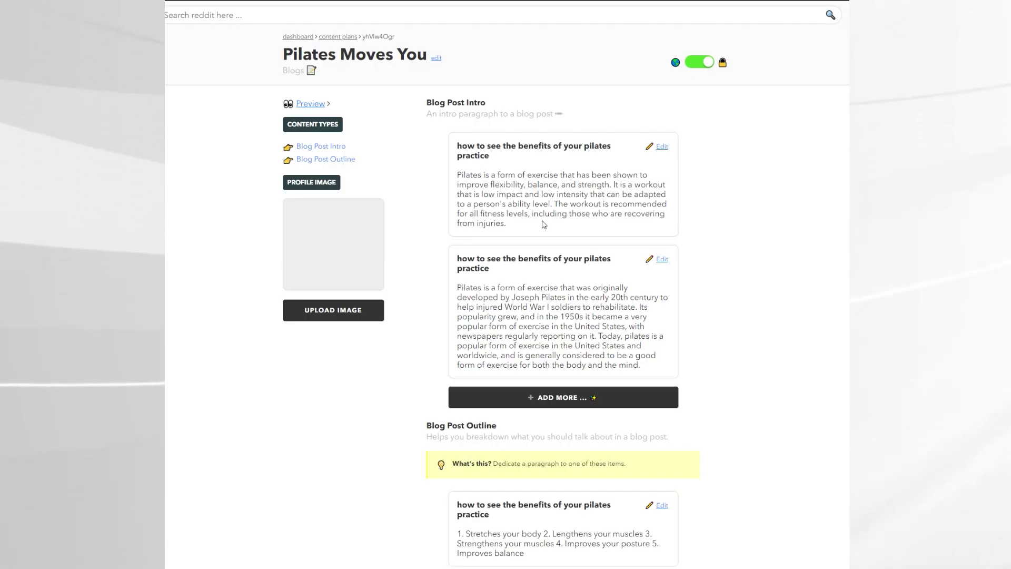
# Step: Request additional Blog Post Intros for the title 'How to track your progress'
pyautogui.scroll(-1, 552, 372)
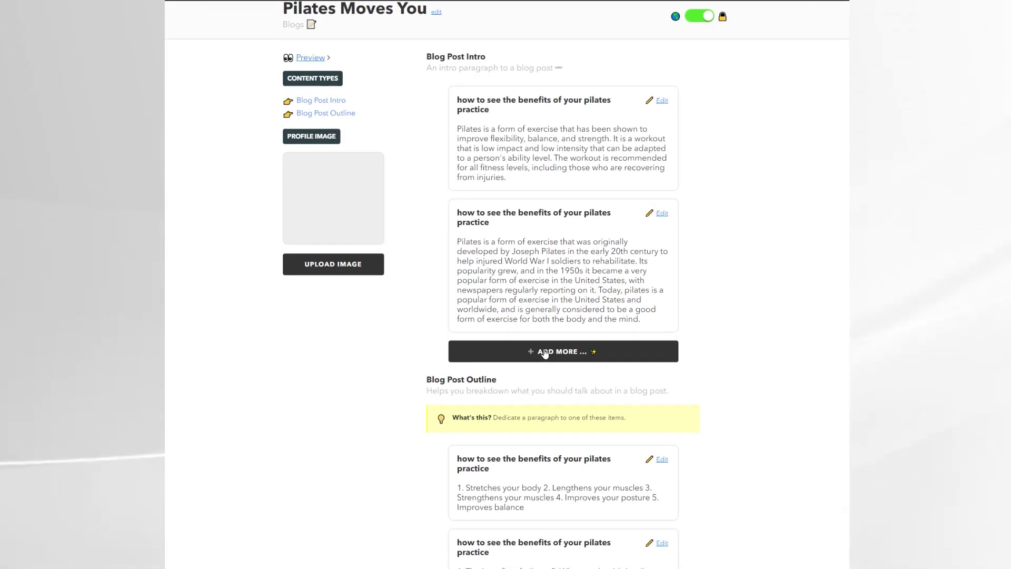
pyautogui.click(544, 353)
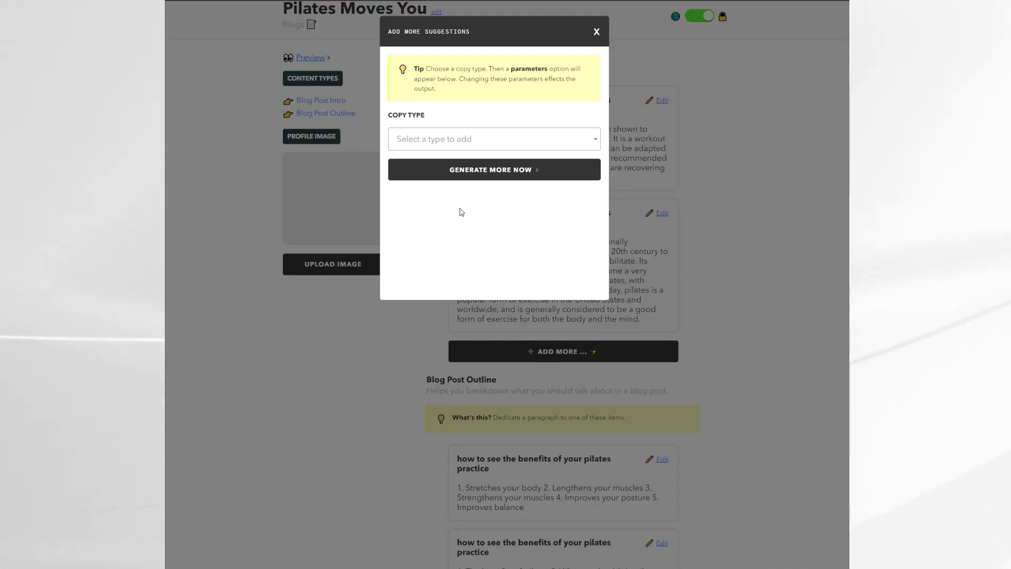
pyautogui.click(443, 148)
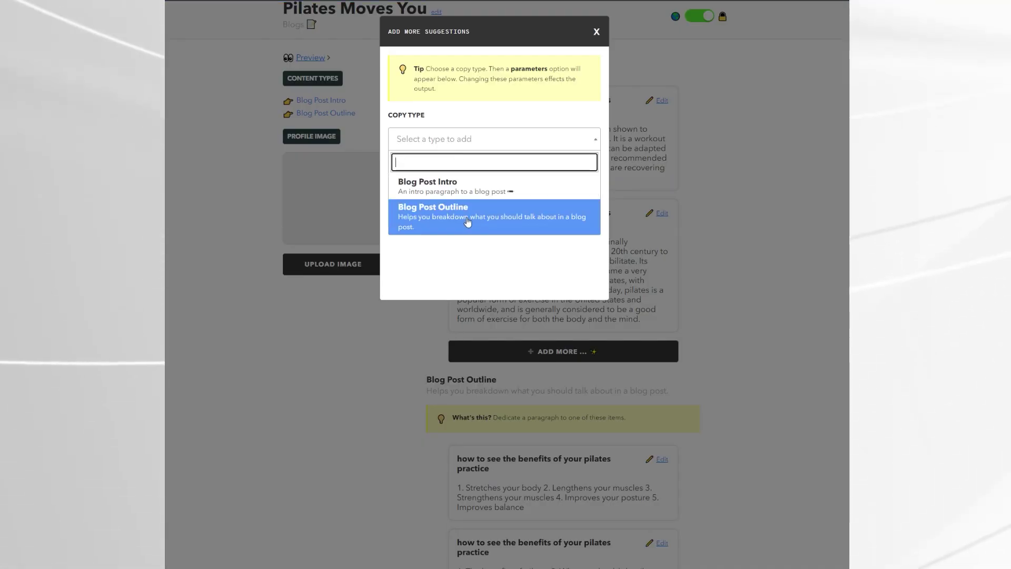
pyautogui.click(463, 185)
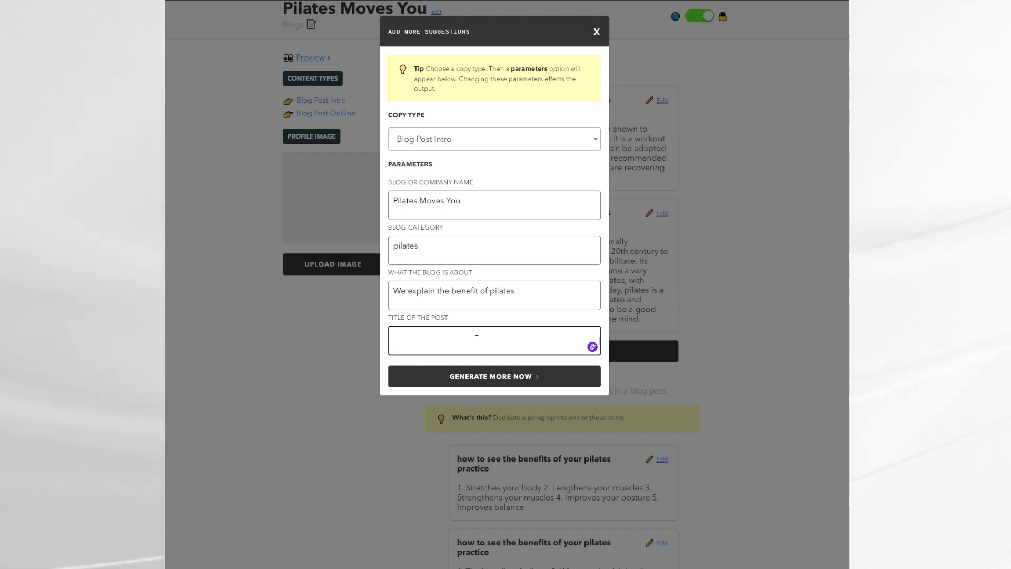
pyautogui.write('How to trac')
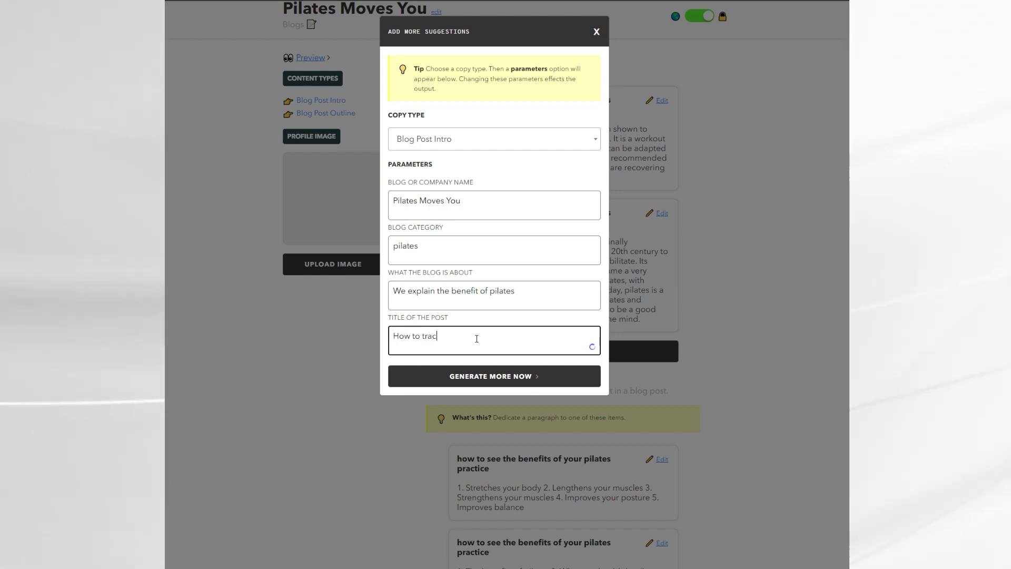
pyautogui.write('k your prog')
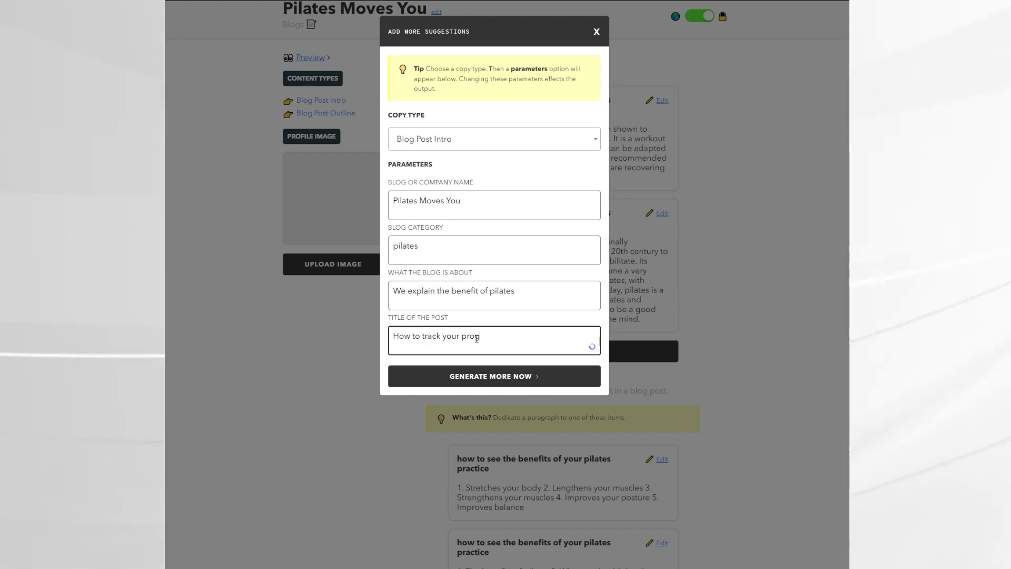
pyautogui.write('ress')
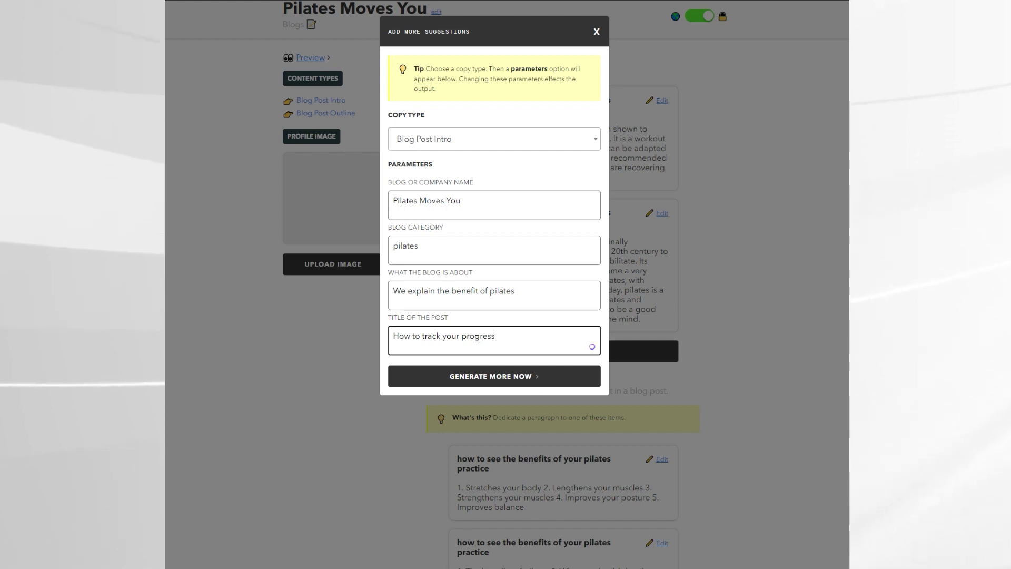
pyautogui.click(494, 376)
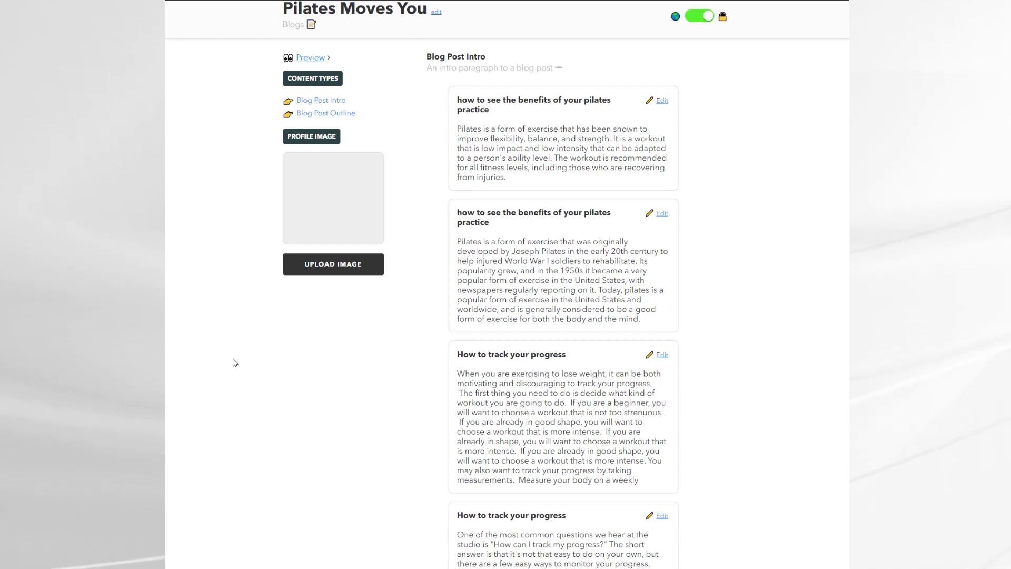
# Step: Edit the third tweet to say 'Here's the tool you need!' instead of the free-tool offer
pyautogui.scroll(-1, 235, 362)
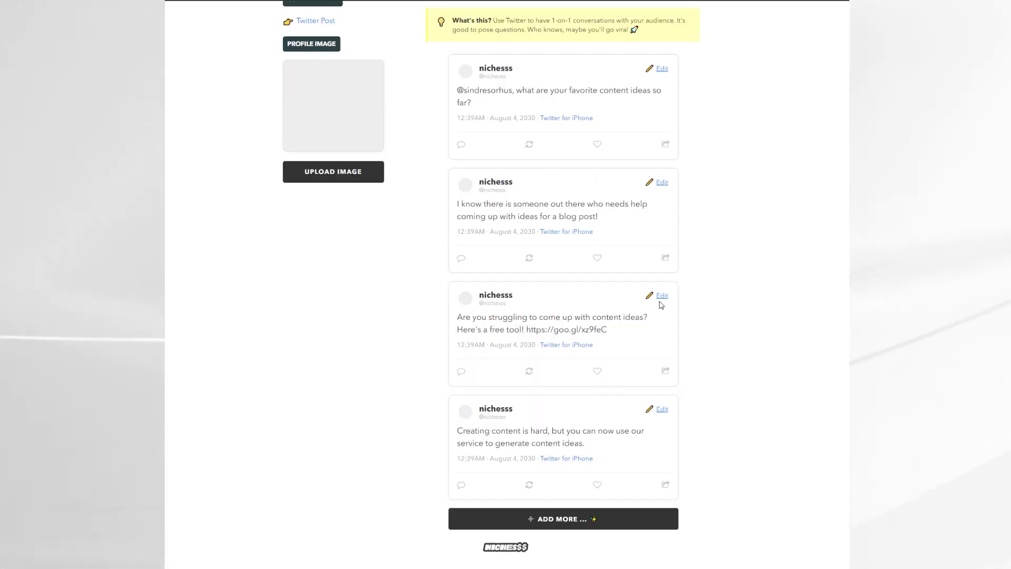
pyautogui.click(662, 295)
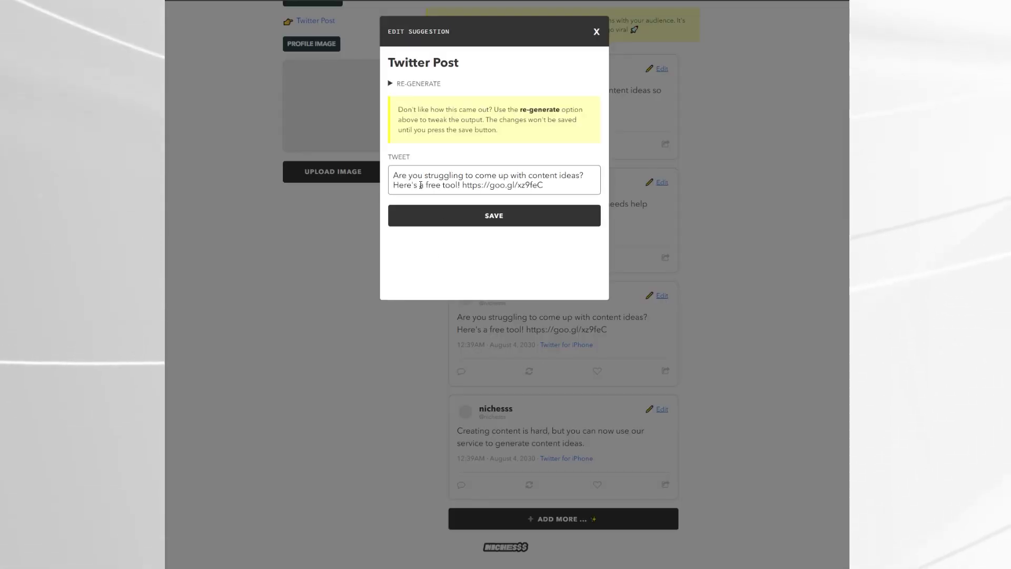
pyautogui.write('the tool yo')
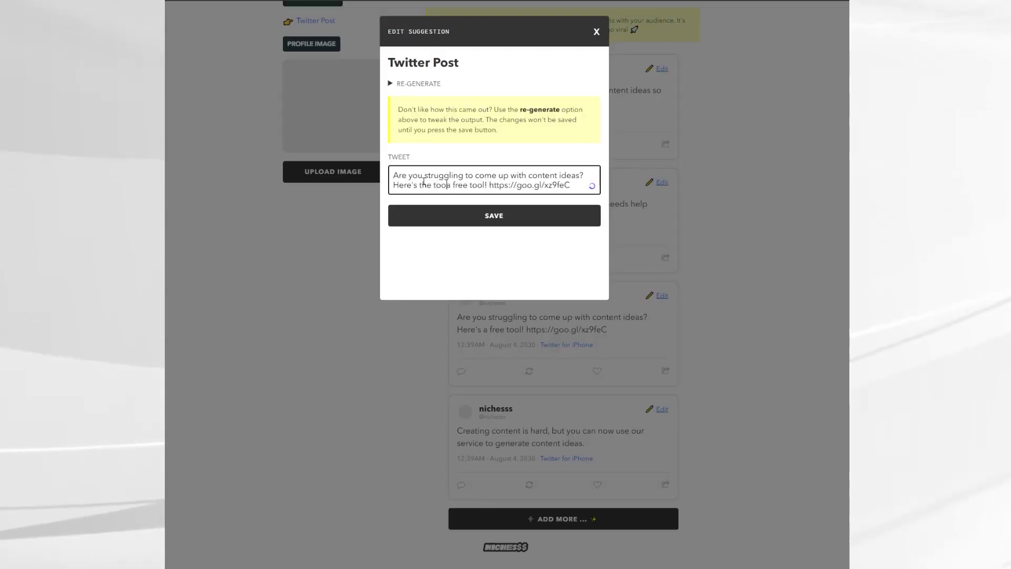
pyautogui.write('u need')
pyautogui.hotkey('ctrl', 'shift', 'Right')
pyautogui.hotkey('ctrl', 'shift', 'Right')
pyautogui.hotkey('ctrl', 'shift', 'Right')
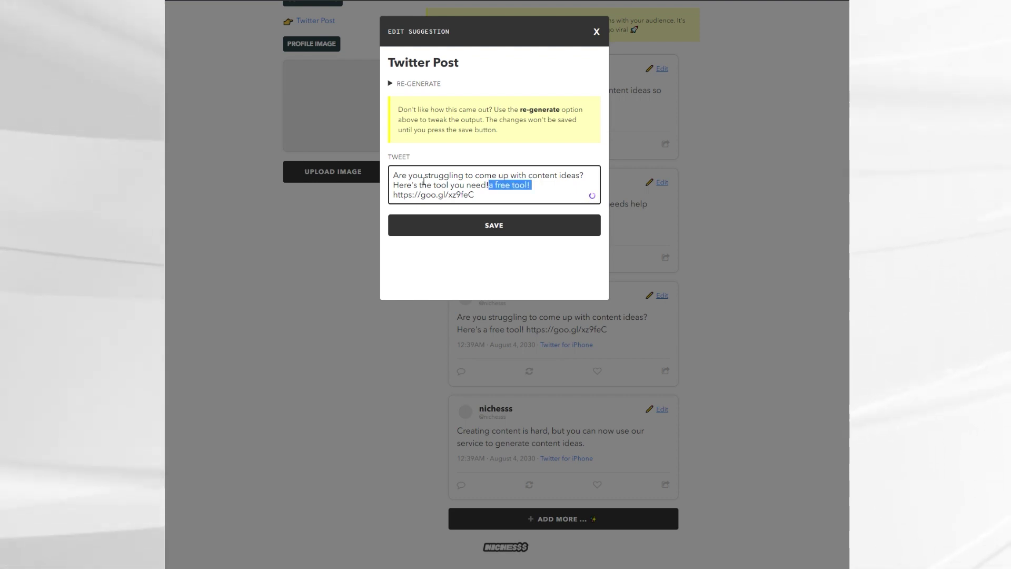
pyautogui.write('!')
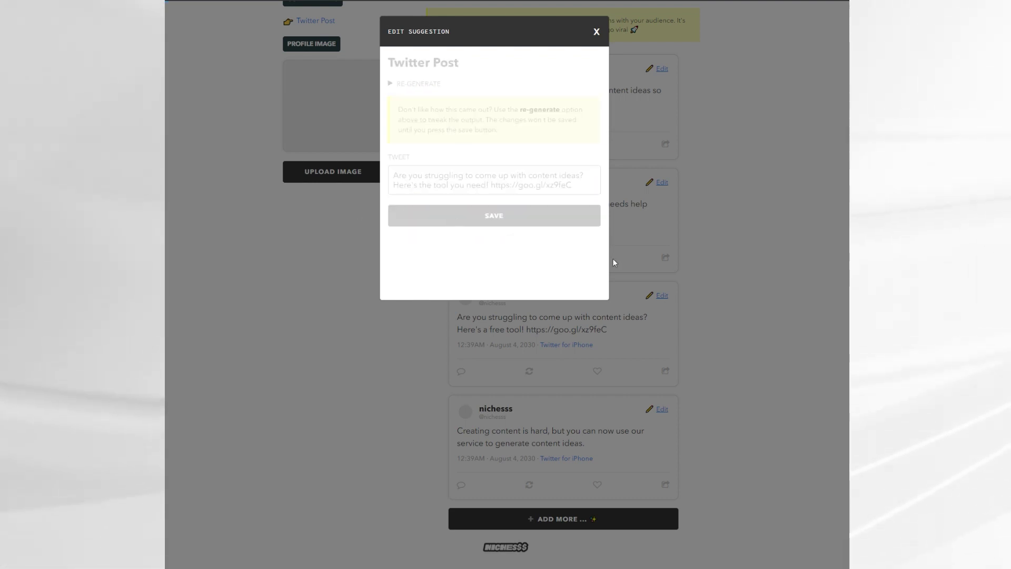
pyautogui.click(597, 32)
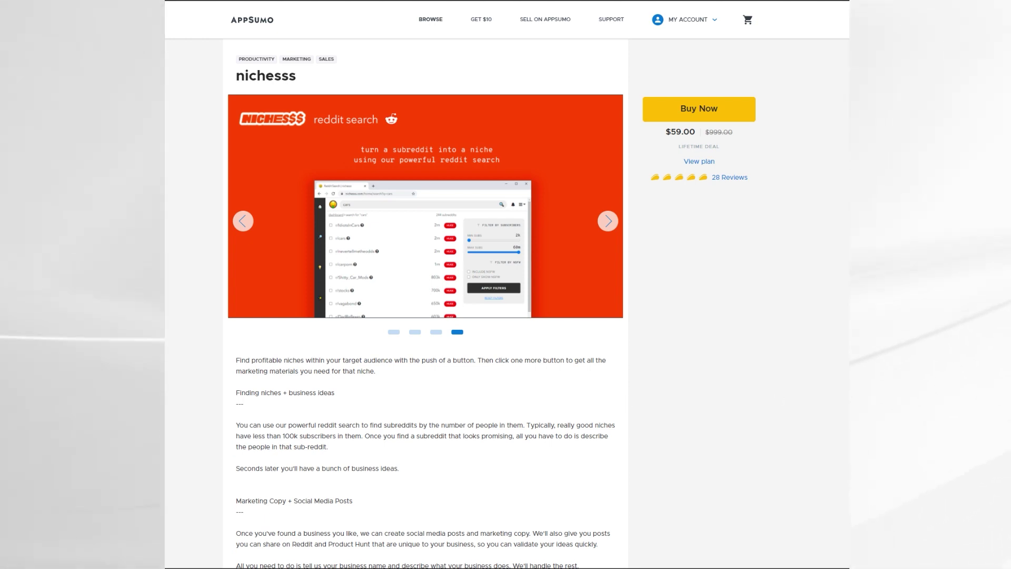
# Step: Scroll the Nichesss AppSumo deal page past the deal terms to its 28 five-taco reviews
pyautogui.scroll(-2, 333, 351)
pyautogui.scroll(-20, 848, 58)
pyautogui.scroll(20, 848, 58)
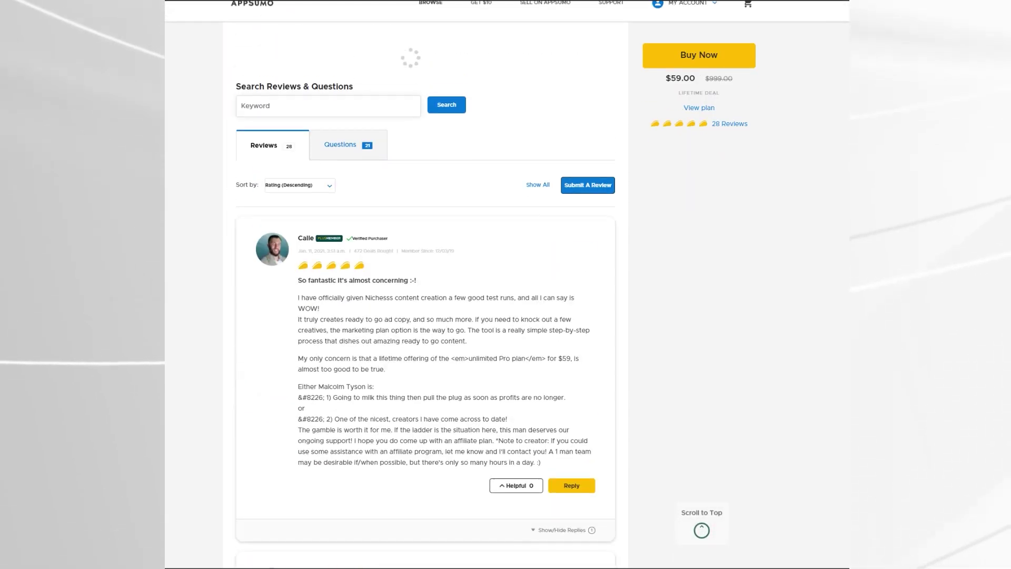
pyautogui.scroll(-1, 848, 58)
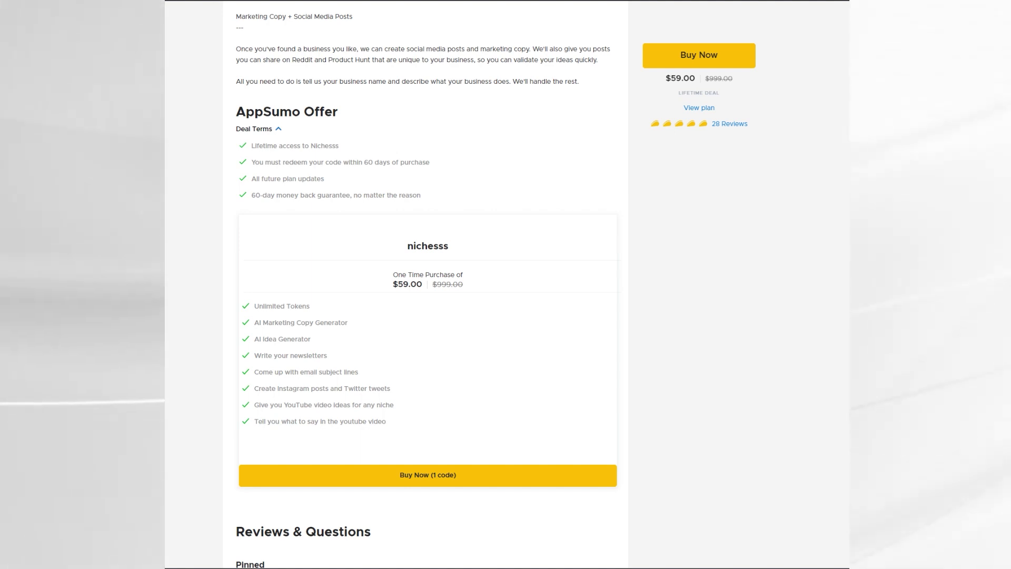
pyautogui.scroll(-15, 481, 257)
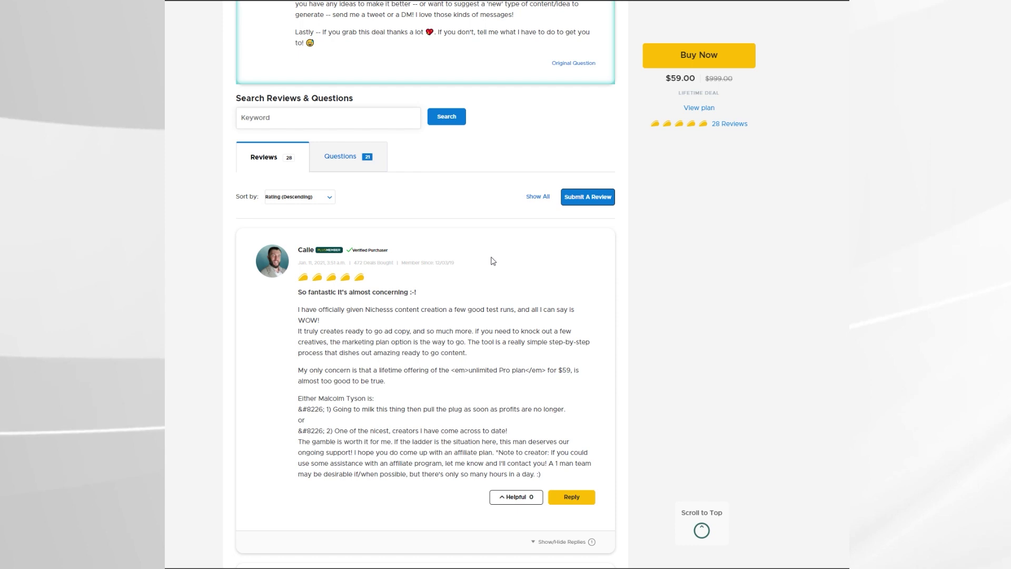
pyautogui.scroll(-5, 489, 263)
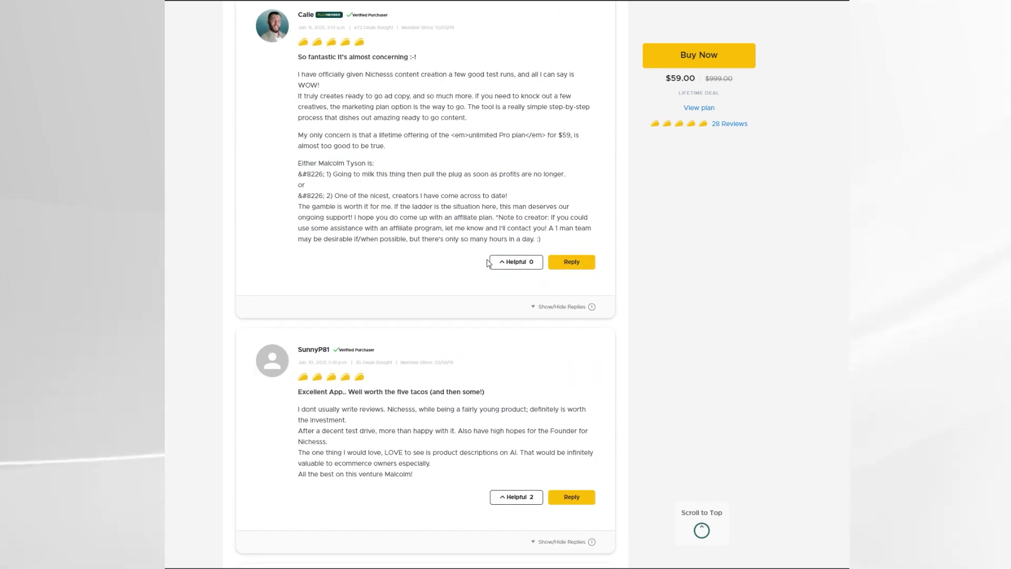
pyautogui.scroll(-10, 732, 296)
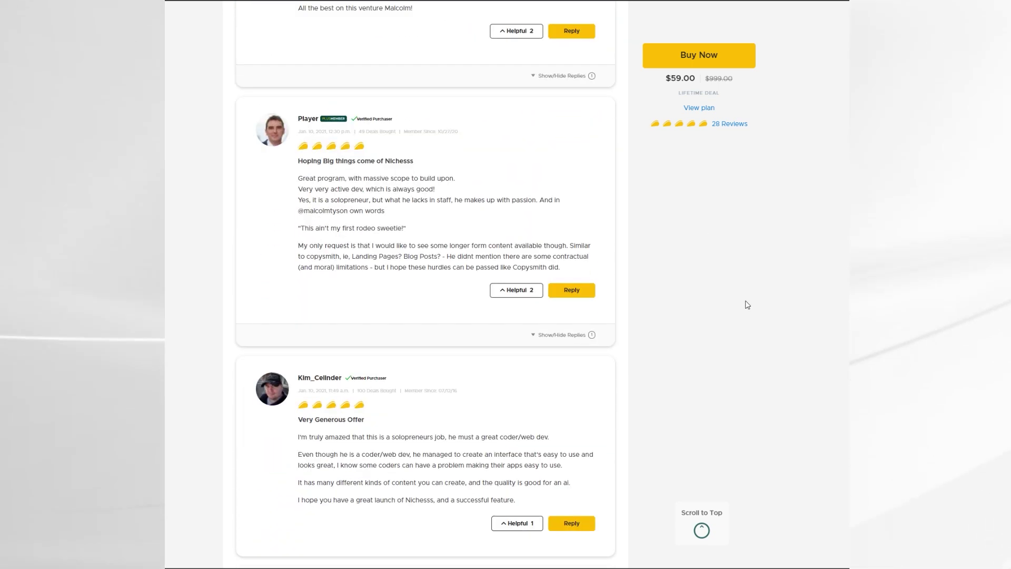
pyautogui.scroll(-11, 745, 301)
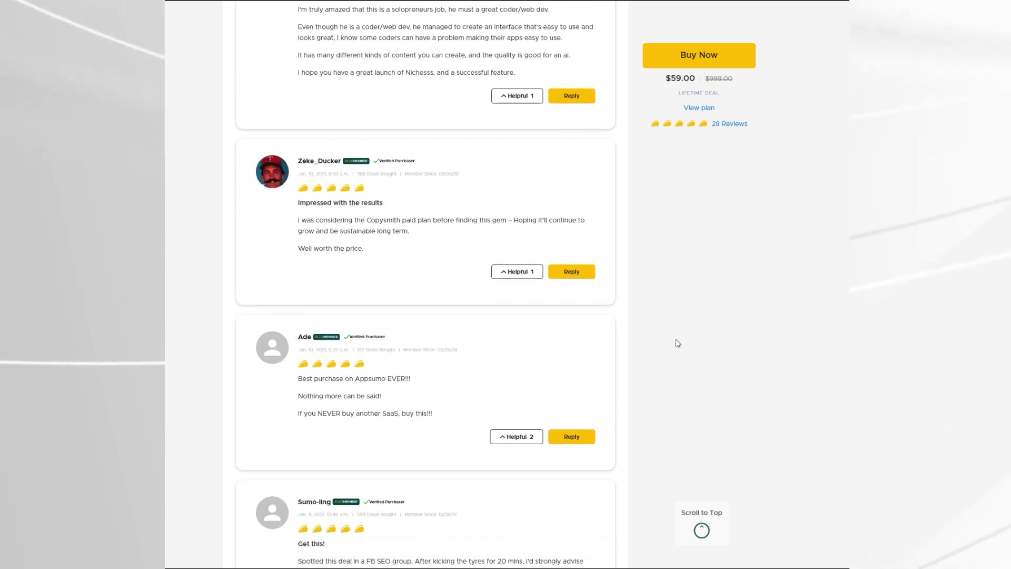
pyautogui.scroll(-10, 663, 356)
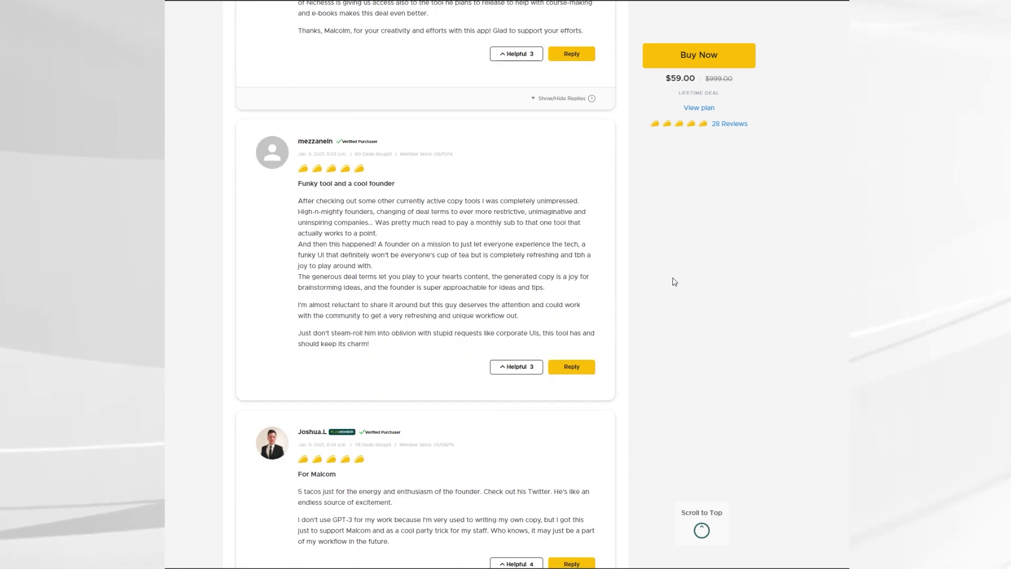
pyautogui.scroll(-10, 674, 281)
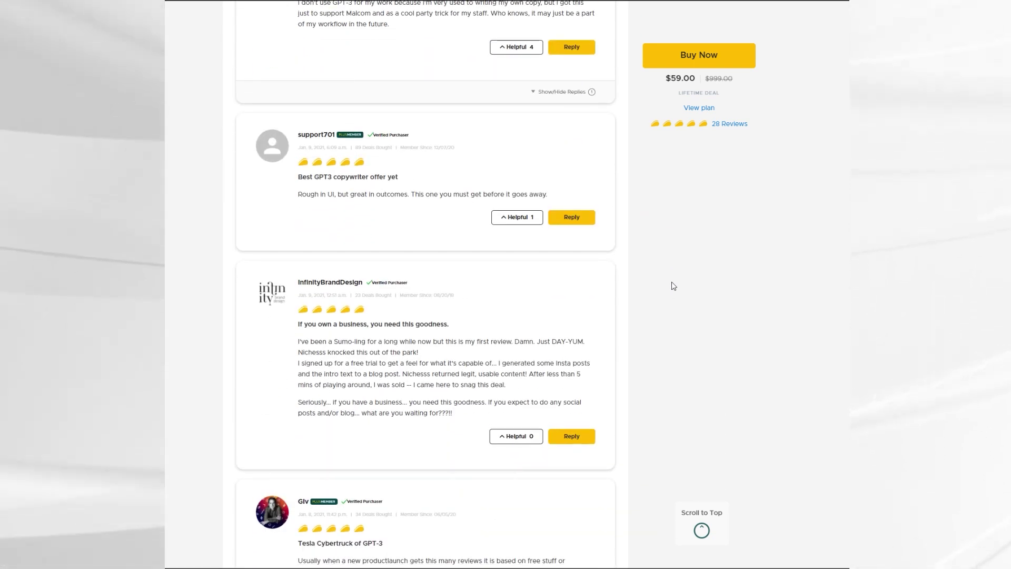
pyautogui.scroll(-8, 673, 286)
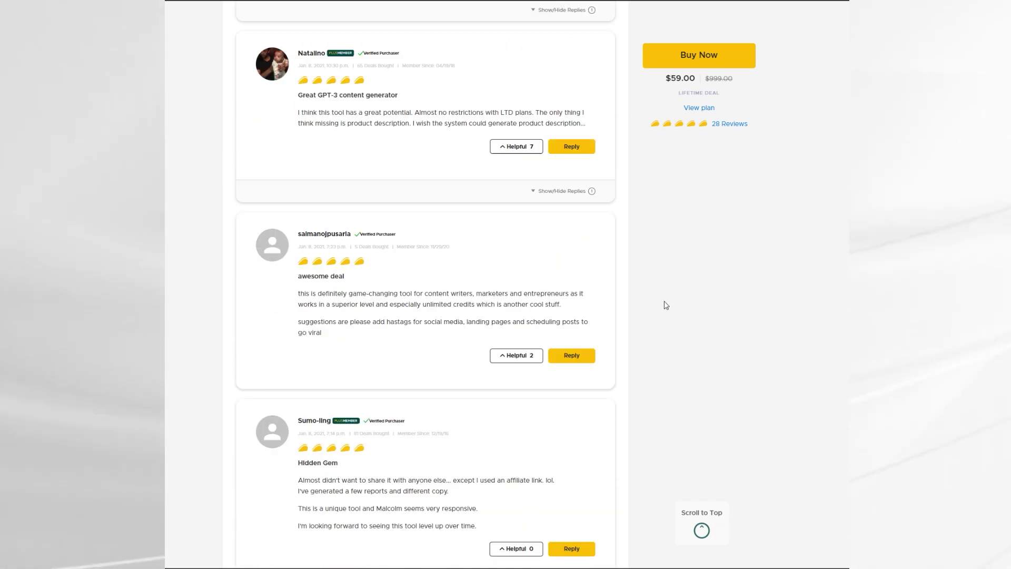
pyautogui.scroll(-5, 669, 414)
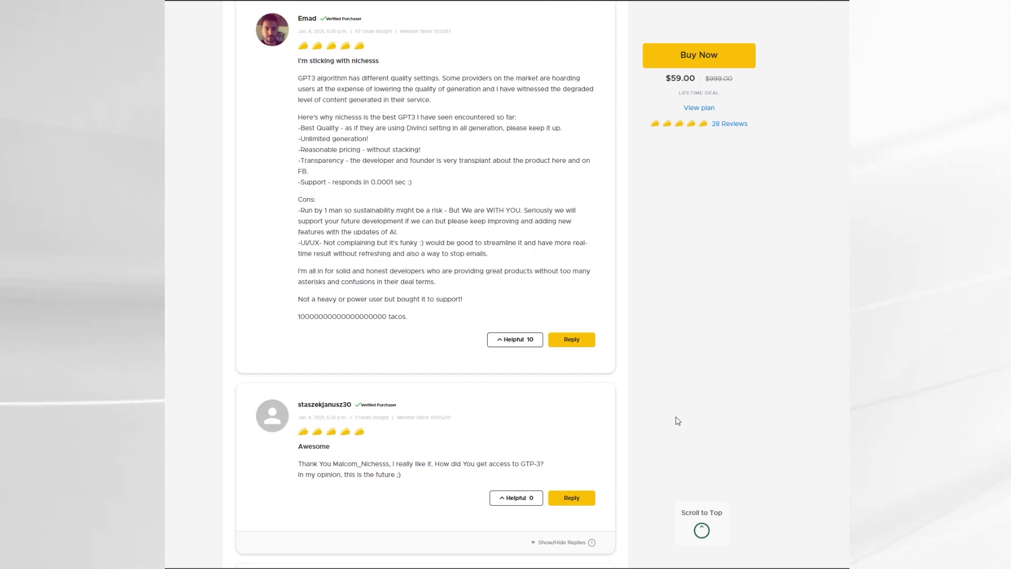